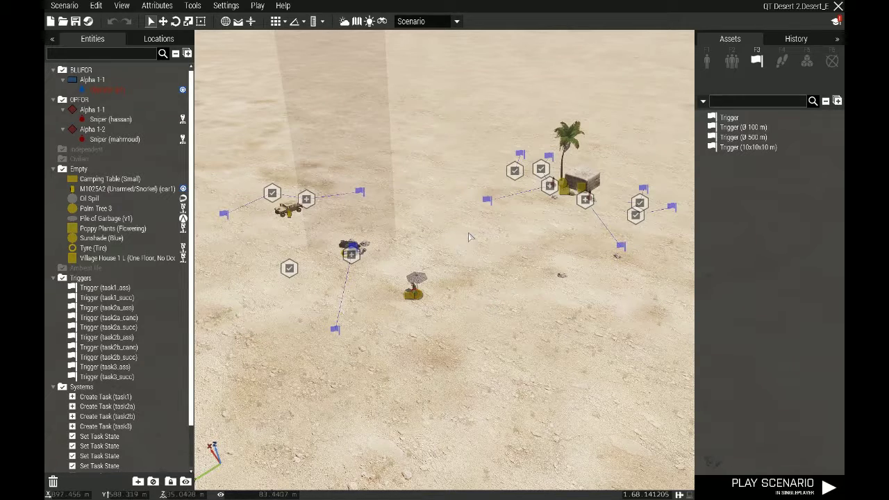
Open the QT Desert 3 mission from the Missions folder.
mouse_move(454, 212)
right_mouse_down()
mouse_move(447, 223)
mouse_move(437, 197)
mouse_move(449, 204)
right_mouse_up()
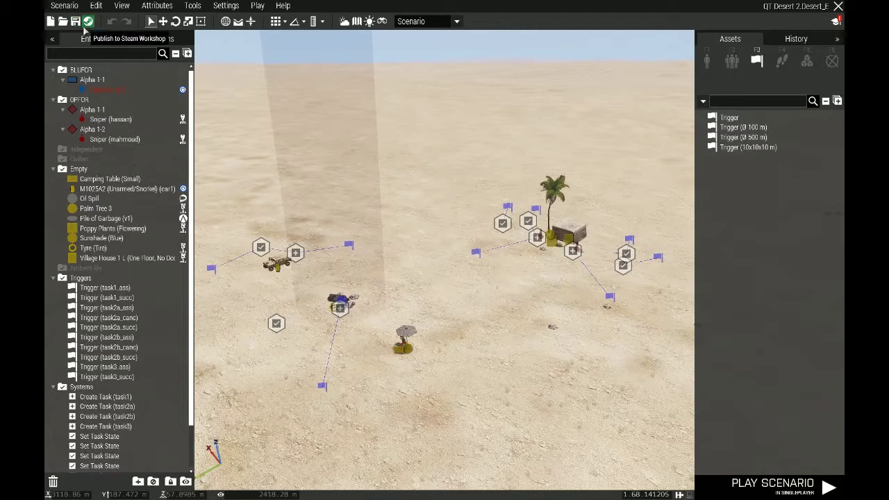
left_click(62, 22)
left_click(376, 98)
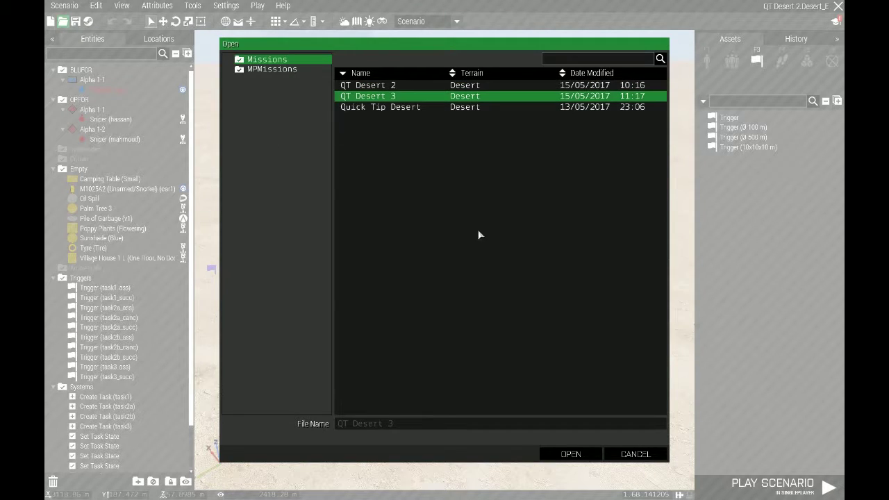
left_click(570, 454)
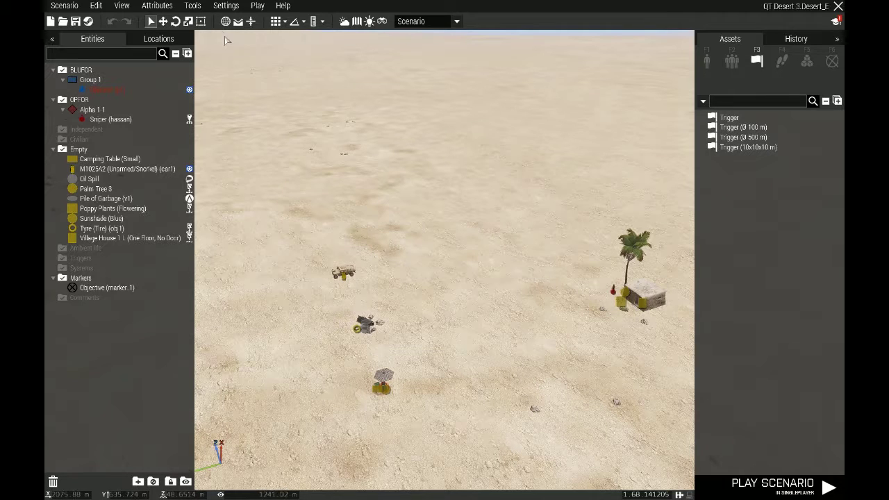
Review the parameters of BIS_fnc_taskCreate and browse the other task functions in the Functions Viewer, and close it.
left_click(200, 6)
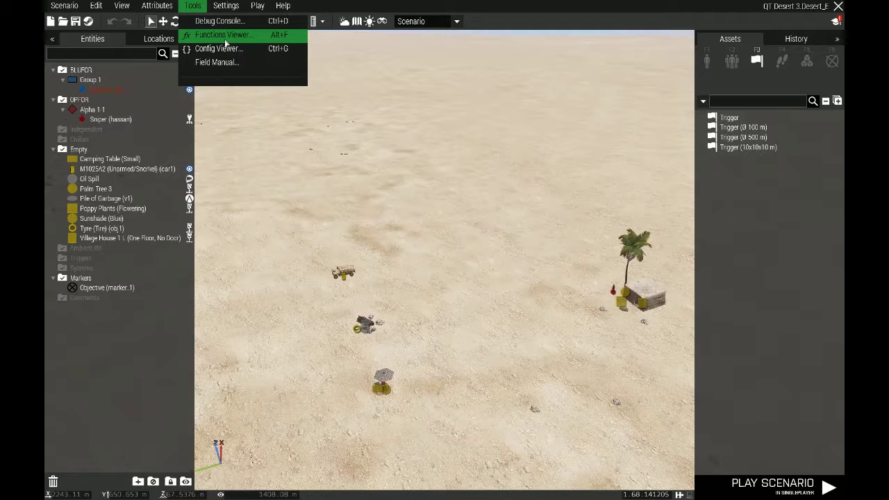
left_click(224, 38)
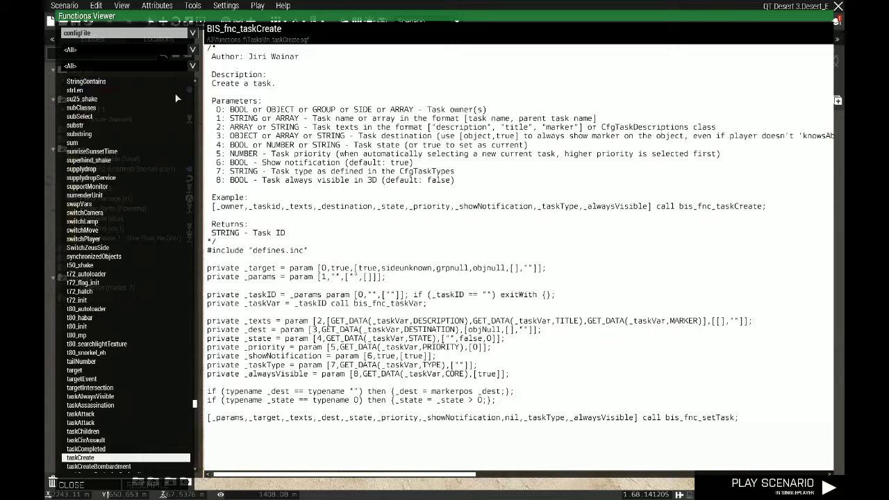
scroll(161, 342, "down", 2)
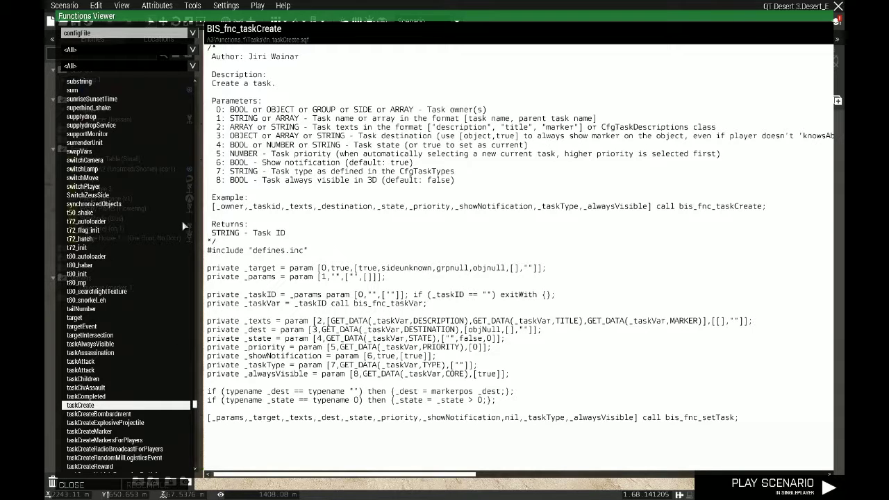
scroll(165, 381, "down", 15)
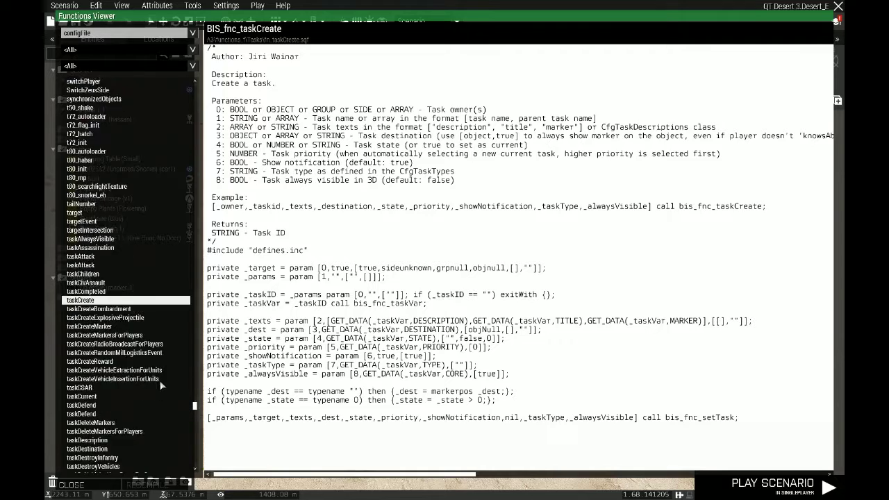
scroll(152, 392, "down", 8)
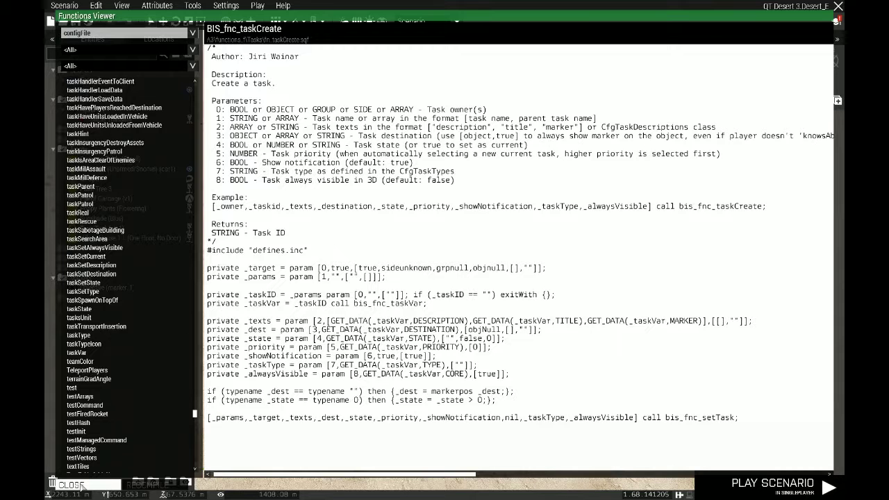
left_click(80, 487)
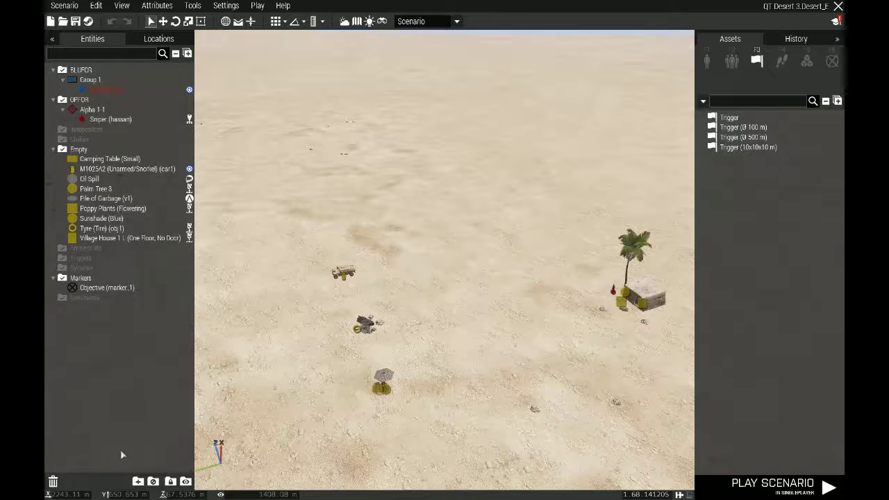
Check the variable name in the attributes of the BLUFOR player's group.
double_click(86, 80)
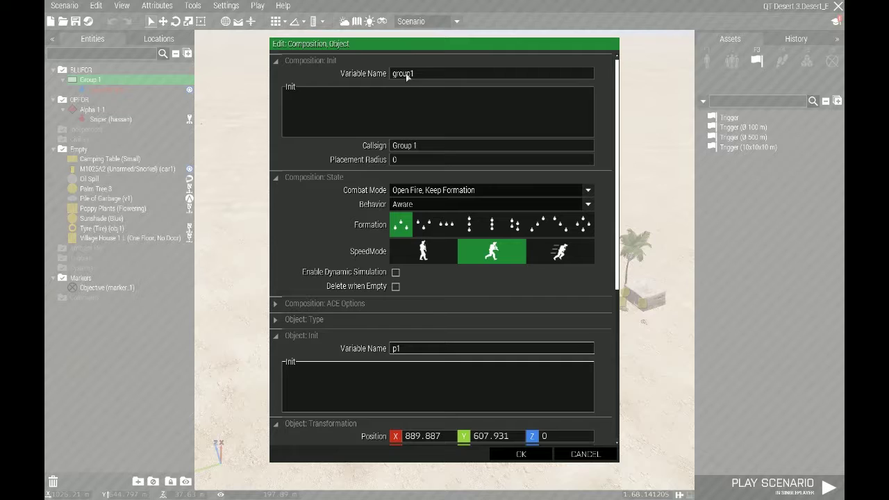
left_click(521, 455)
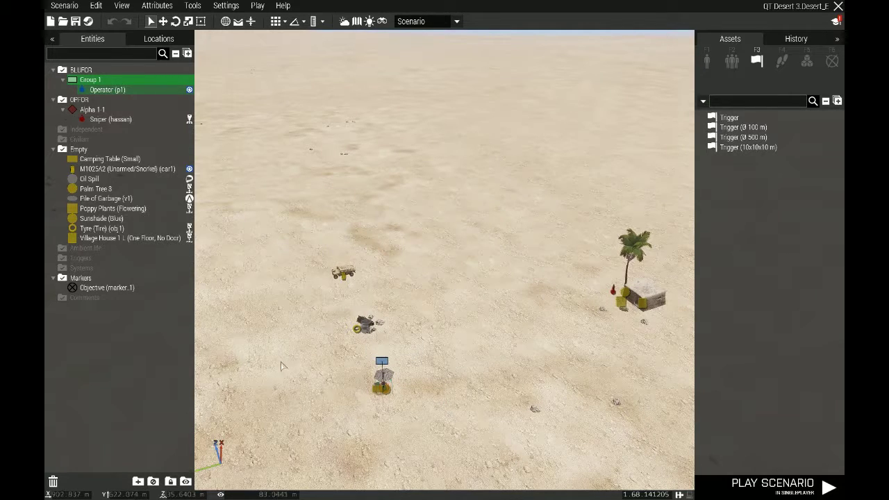
right_click_drag(447, 384, 486, 342)
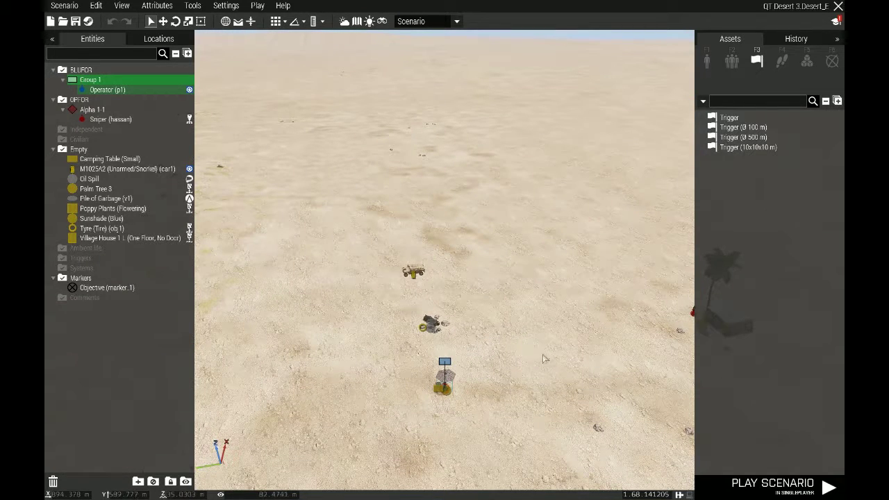
In the scenario's general attributes, begin the Init code with [group1, "task1", as the task owner and task ID.
left_click(157, 6)
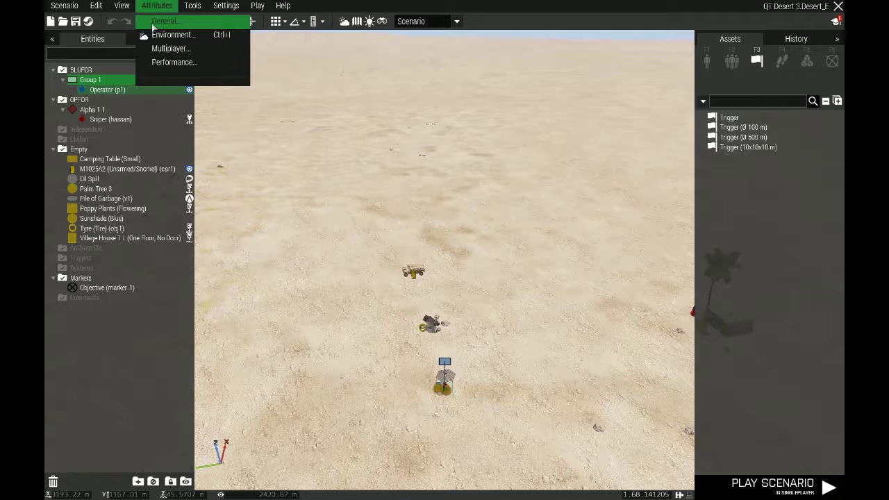
left_click(153, 25)
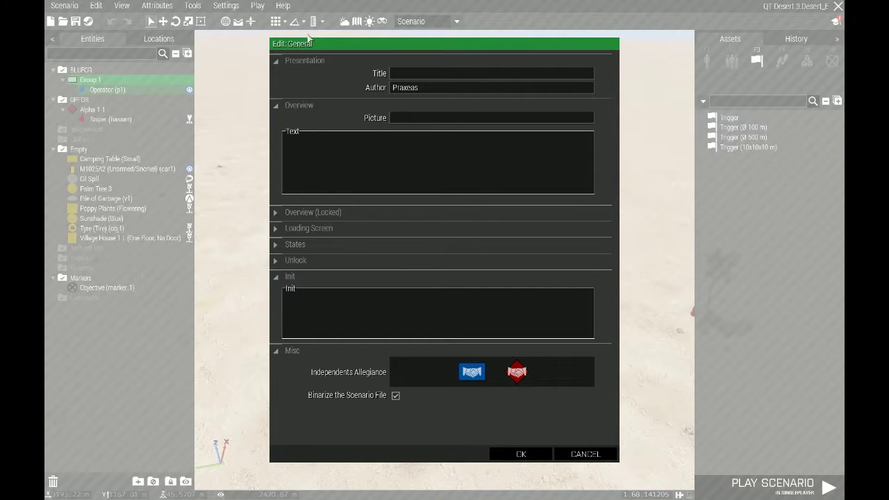
left_click_drag(311, 44, 287, 42)
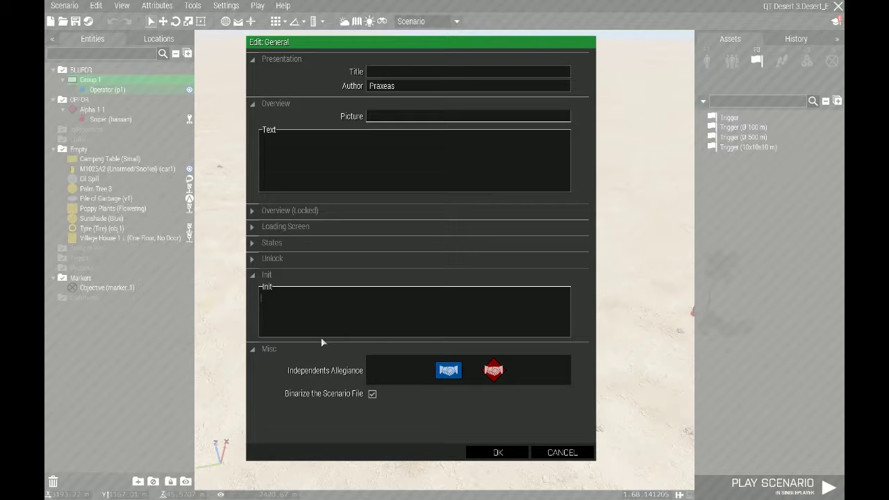
type("[")
type("group1,")
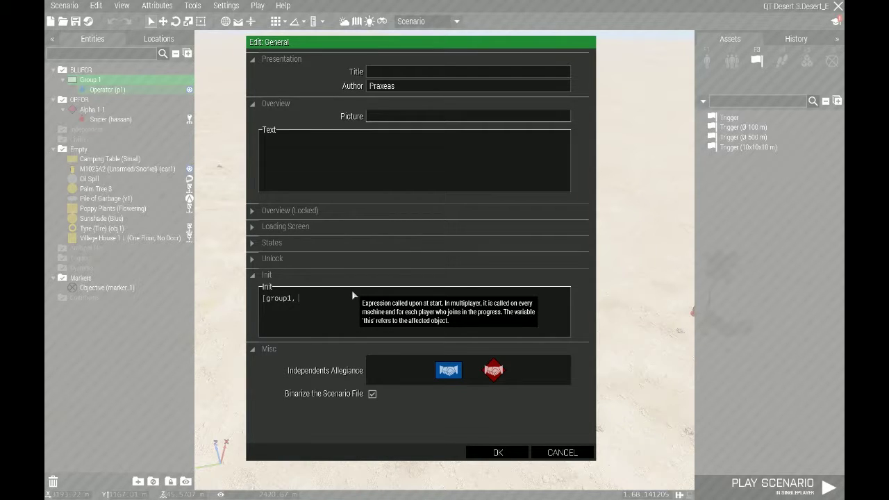
type("\"")
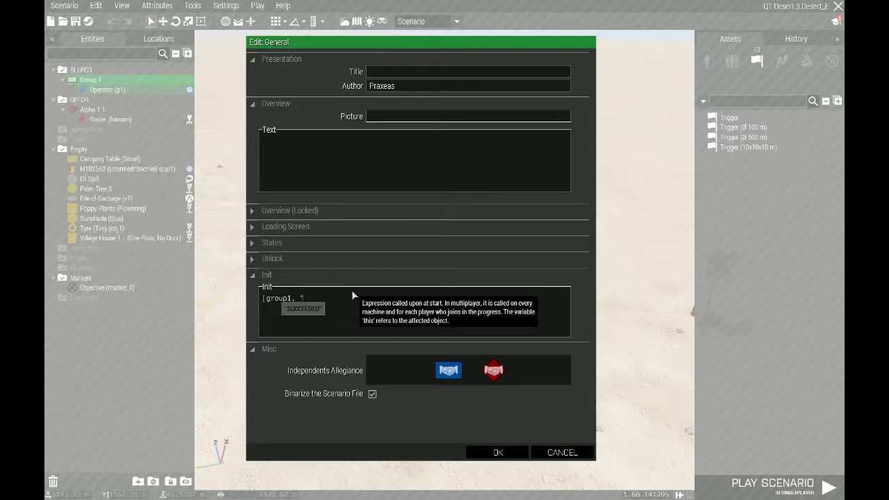
type("task1\",")
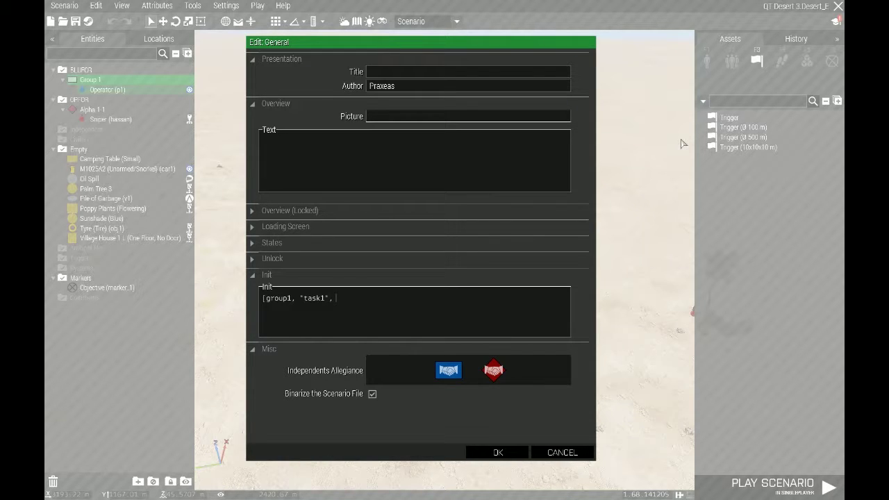
Add the task texts array to the Init code with description "Blah blah blah" and title "Move to the garbage pile".
type("[\"Blah bl")
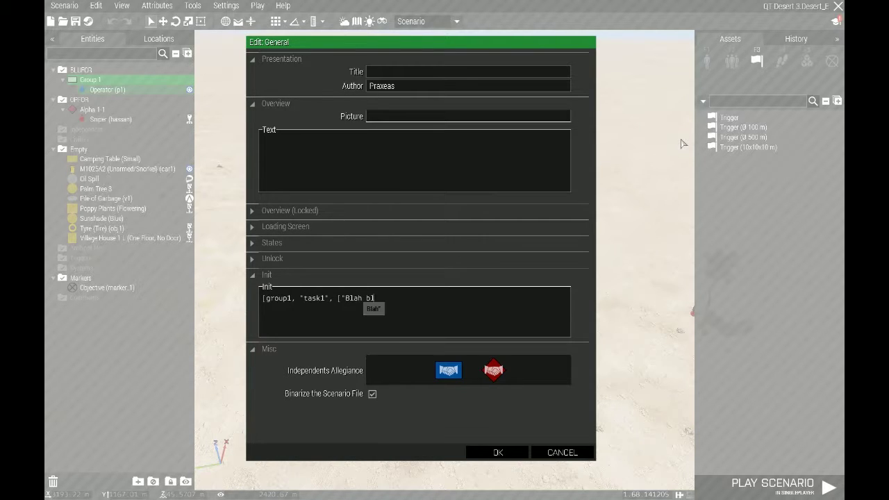
type("ah blah\", ")
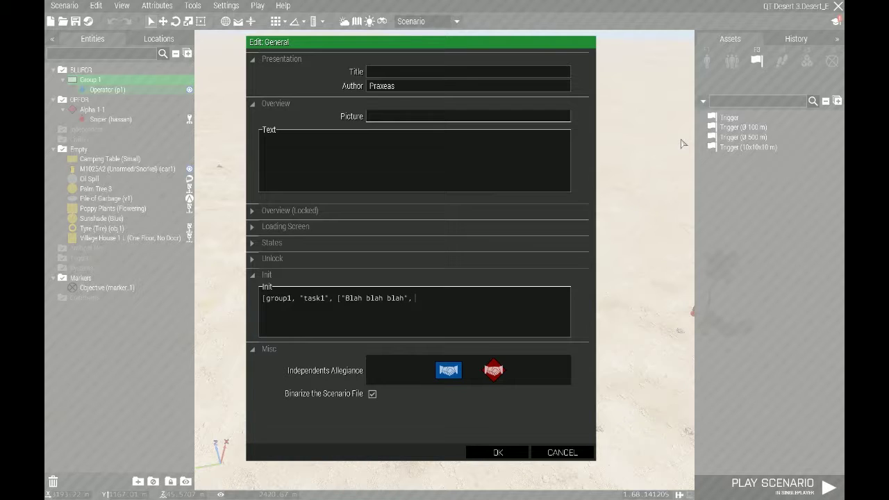
type("\"")
type("Move to")
type(" the")
type("hum")
key("BackSpace")
key("BackSpace")
key("BackSpace")
type("garba")
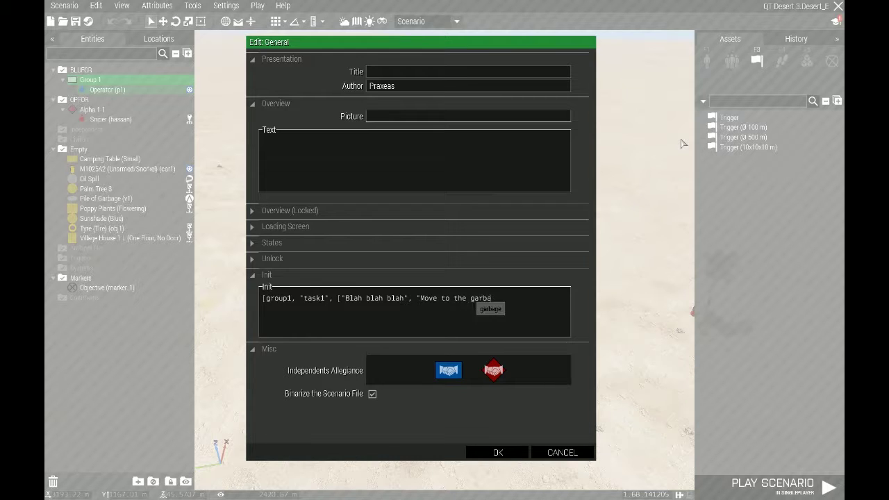
type("ge pile\"")
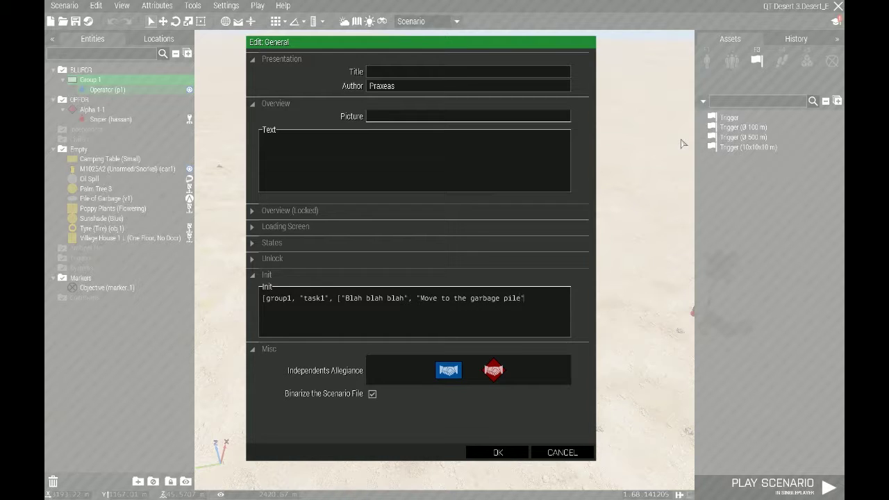
Close the texts array and add the destination [obj1, true] and the task state "CREATED".
type("]")
type("obj1")
key("BackSpace")
key("BackSpace")
key("BackSpace")
key("BackSpace")
key("BackSpace")
key("BackSpace")
type("[obj1, true],")
type("\"CRE")
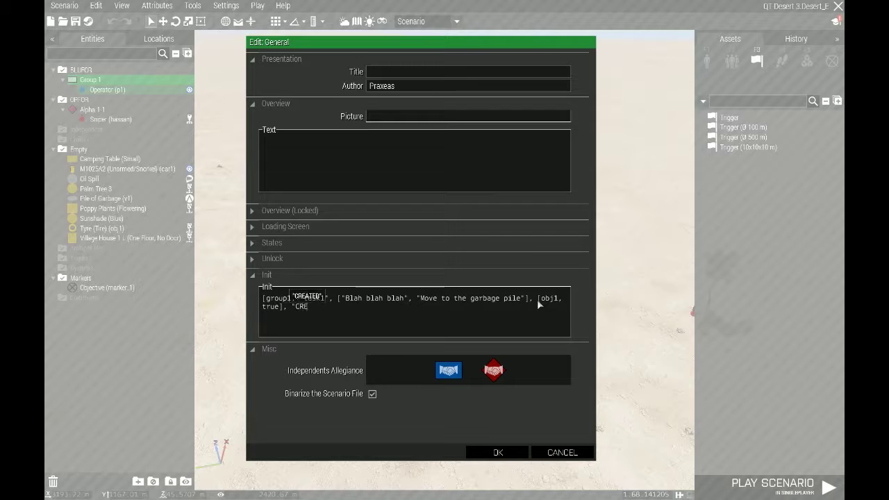
type("ATED\"")
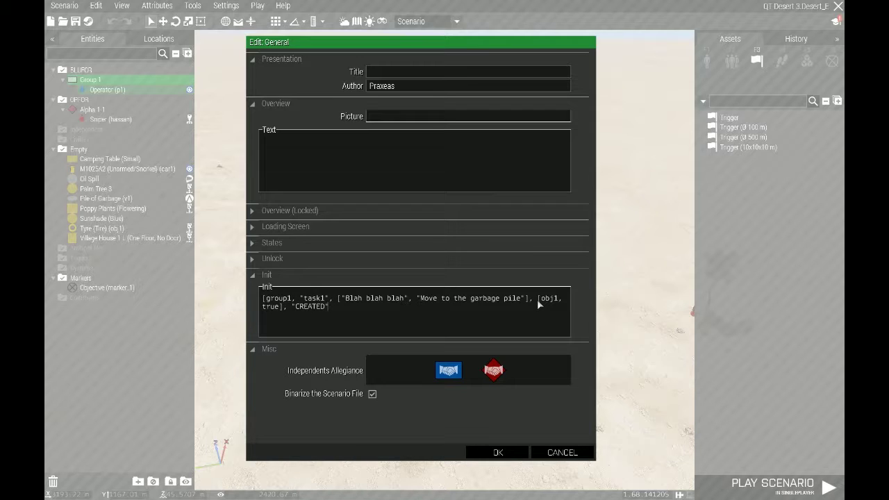
Complete the task code with priority 1, notification true and the ending ] call BIS_fnc_taskCreate;.
type(",")
key("BackSpace")
key("BackSpace")
type(", 1,")
type("true] call")
type("BIS")
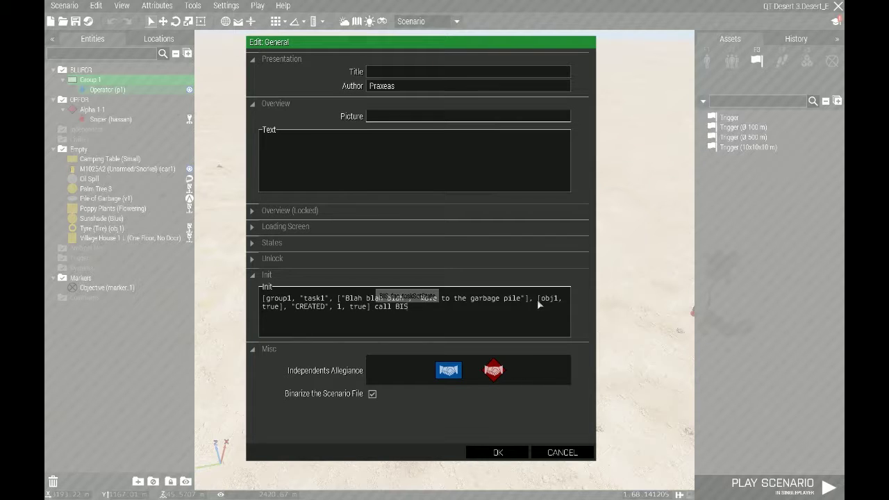
type("_fnc")
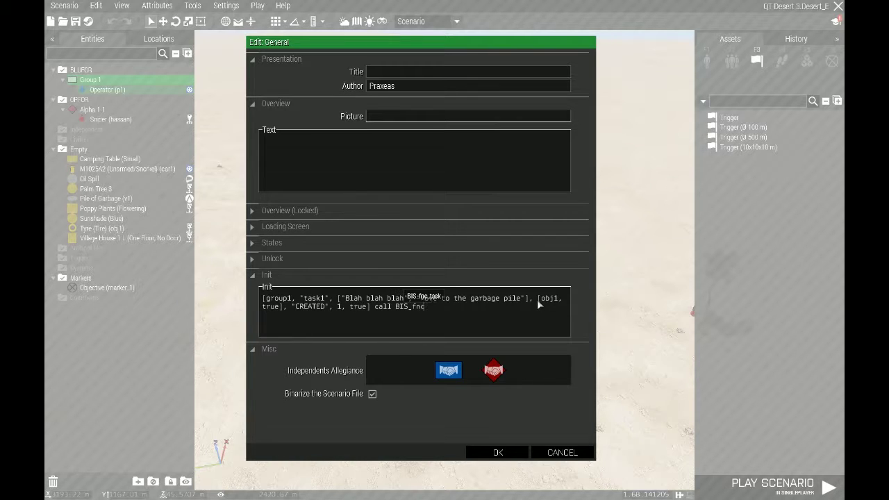
type("_task")
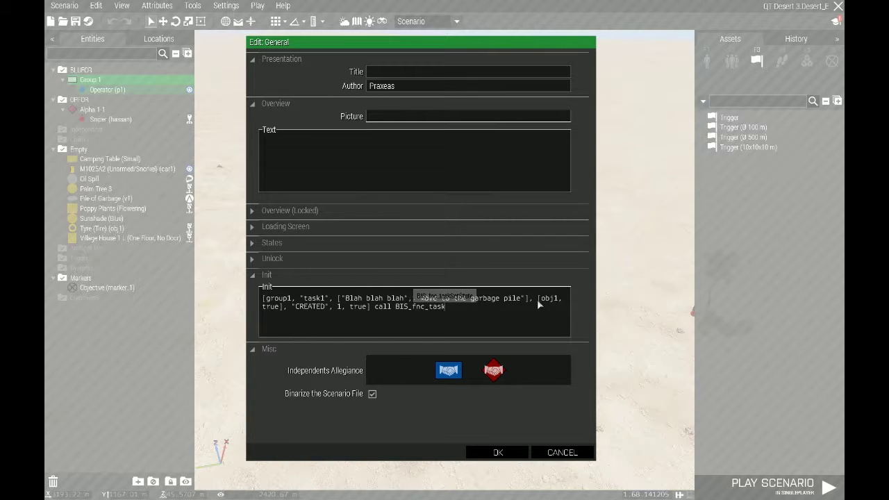
type("Create")
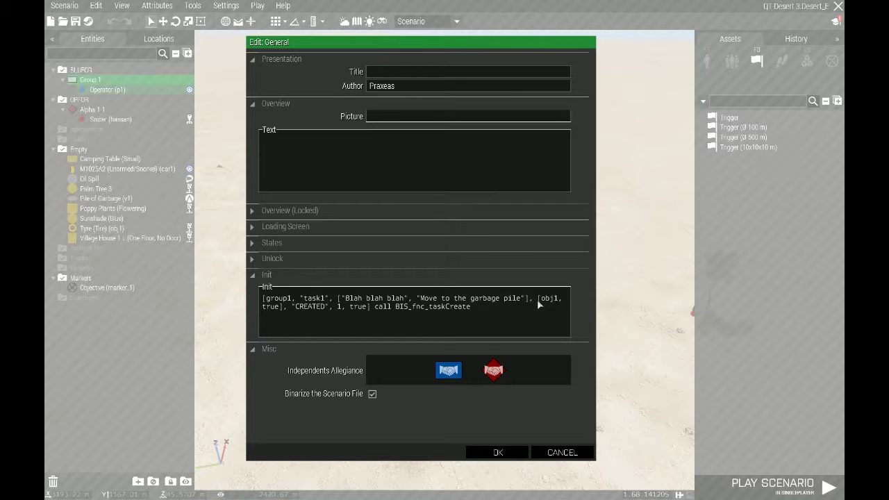
type(";")
Duplicate the whole task call after the first one in the Init code and give the copy the task ID "task2".
left_click_drag(479, 308, 215, 300)
key("ctrl+c")
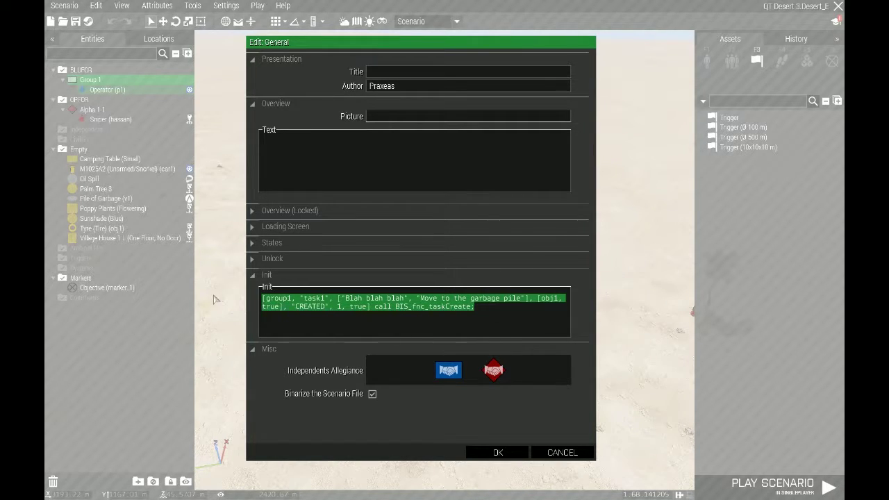
double_click(501, 312)
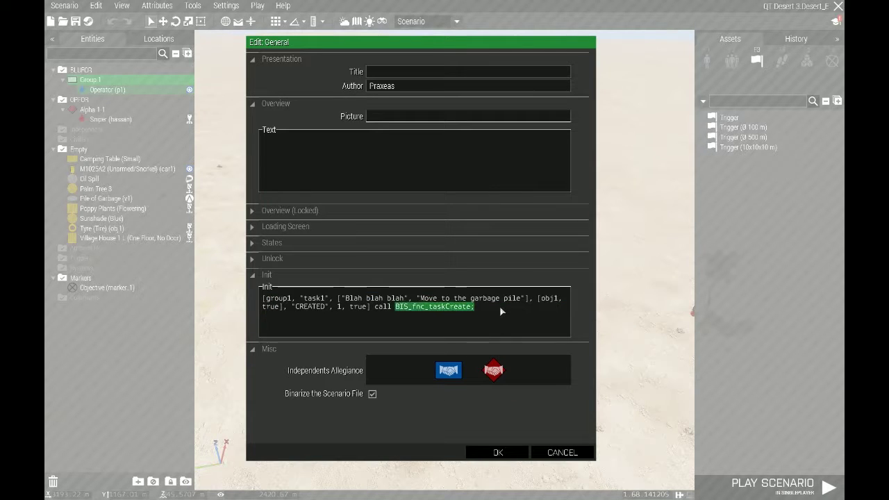
left_click(497, 316)
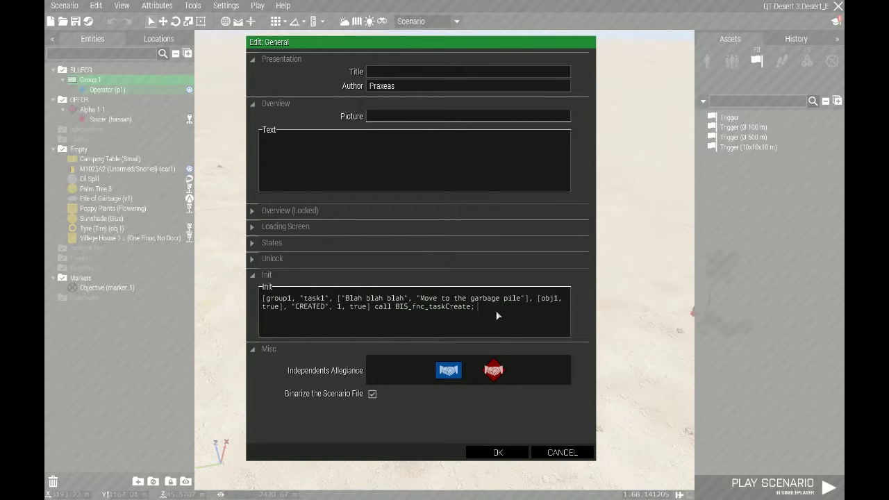
key("ctrl+v")
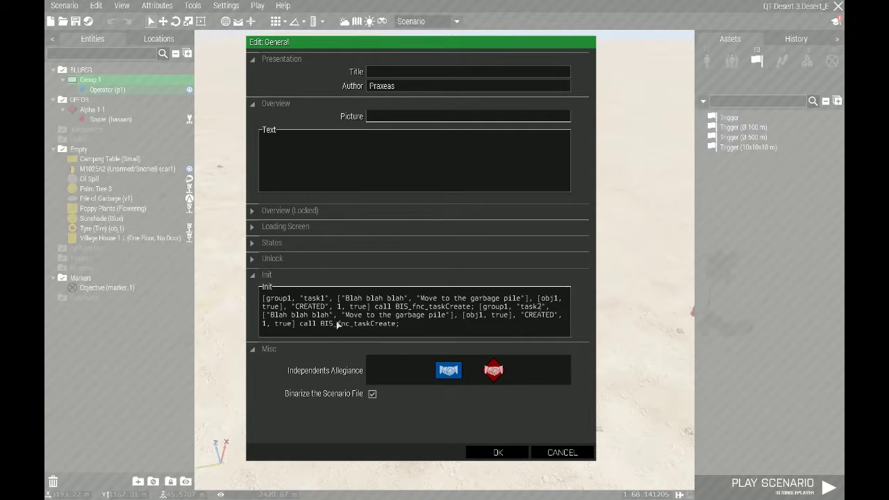
Replace the title text in the task2 call of the Init code with "Kill Hassan".
left_click_drag(346, 317, 445, 318)
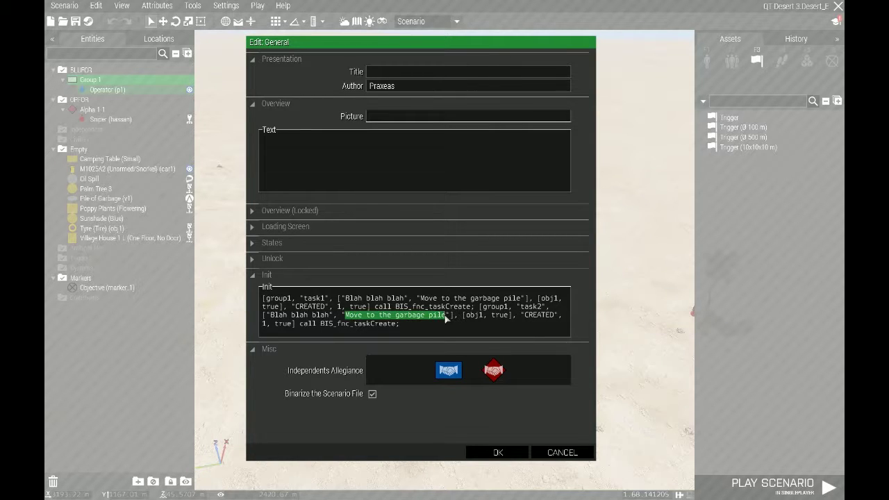
left_click(445, 322)
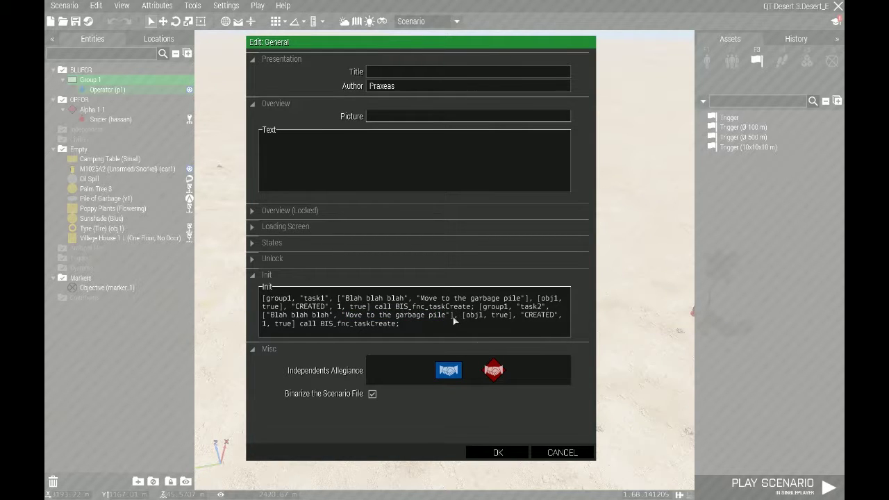
key("BackSpace")
key("BackSpace")
key("BackSpace")
key("BackSpace")
key("BackSpace")
key("BackSpace")
key("BackSpace")
key("BackSpace")
key("BackSpace")
key("BackSpace")
key("BackSpace")
key("BackSpace")
key("BackSpace")
key("BackSpace")
key("BackSpace")
key("BackSpace")
key("BackSpace")
key("BackSpace")
key("BackSpace")
key("BackSpace")
key("BackSpace")
key("BackSpace")
key("BackSpace")
key("BackSpace")
type("Kill")
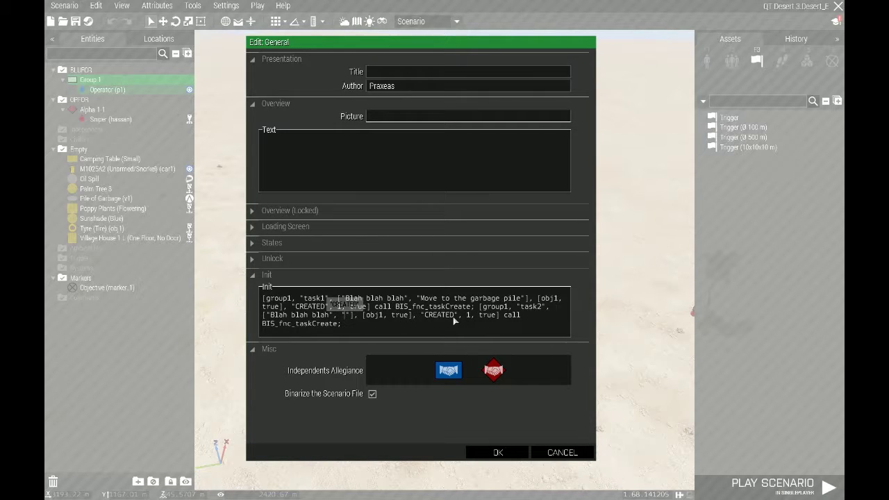
type(" Hassan")
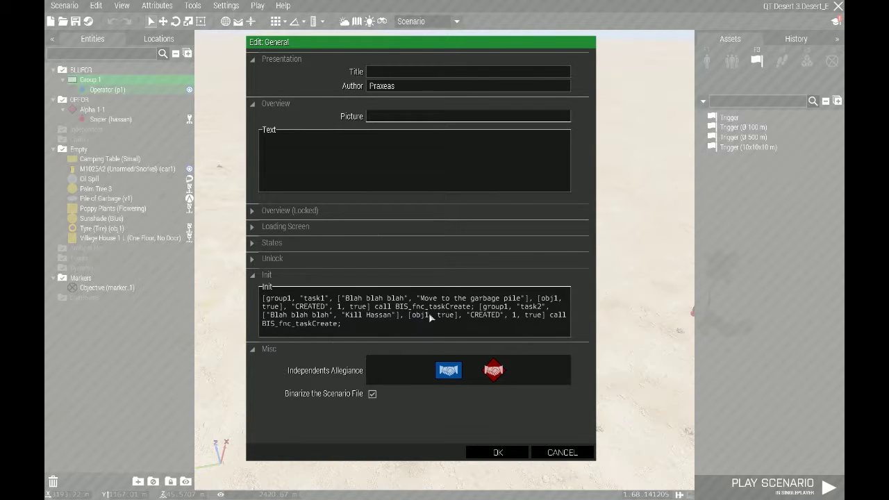
Change the destination object in the task2 call to hassan.
key("BackSpace")
key("BackSpace")
key("BackSpace")
key("BackSpace")
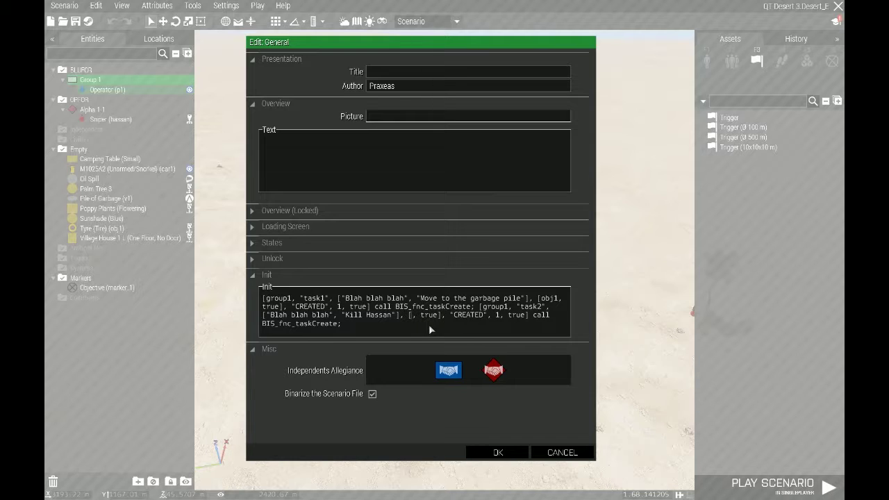
type("hassan")
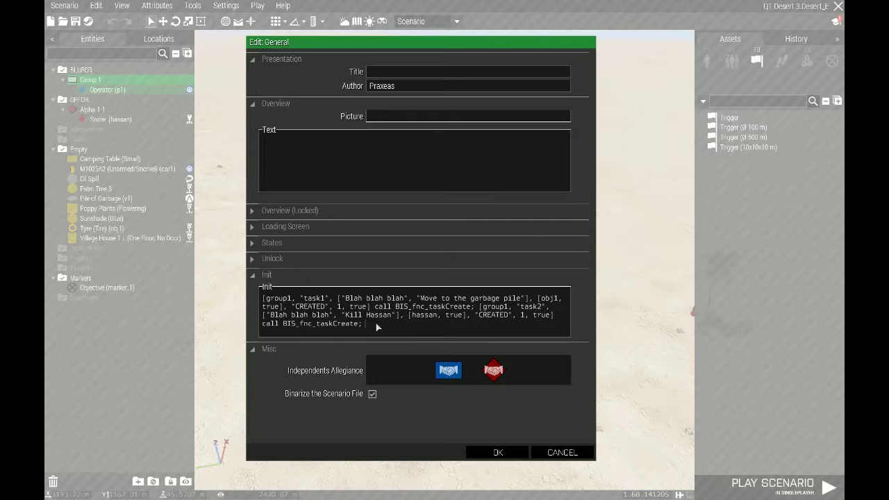
Append a third task call with ID "task3", title "Enter the hummer" and destination car1, and apply the mission settings.
key("ctrl+v")
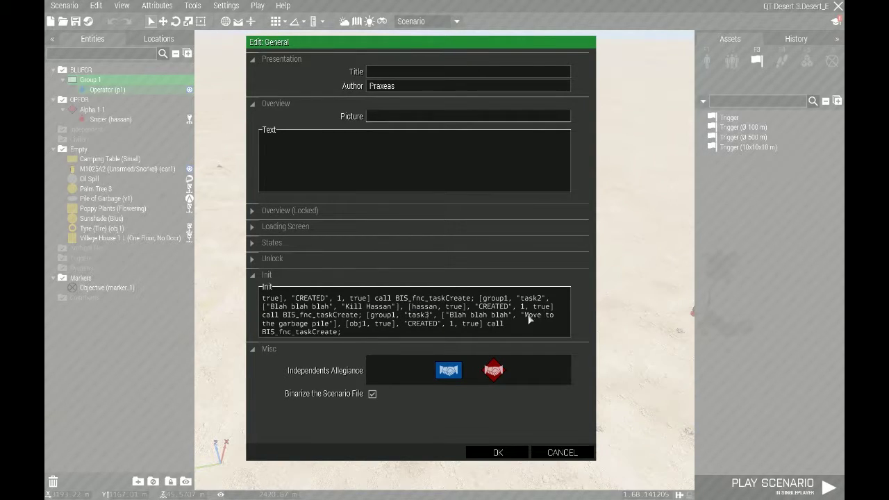
left_click_drag(526, 316, 330, 335)
type("Enter the ")
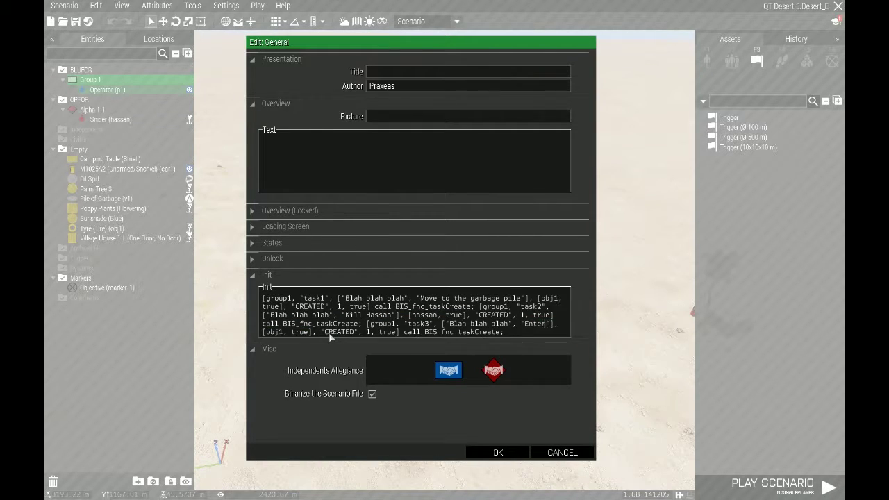
type("hummer")
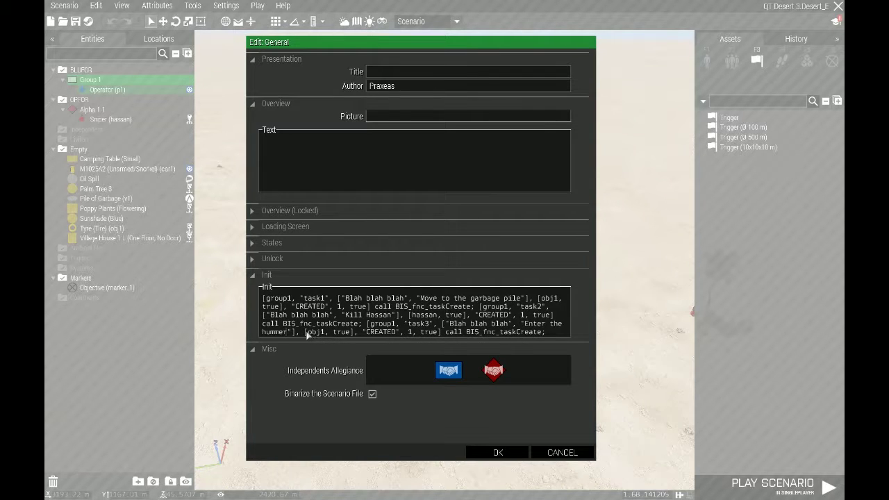
left_click_drag(307, 333, 327, 335)
type("car1")
left_click(497, 453)
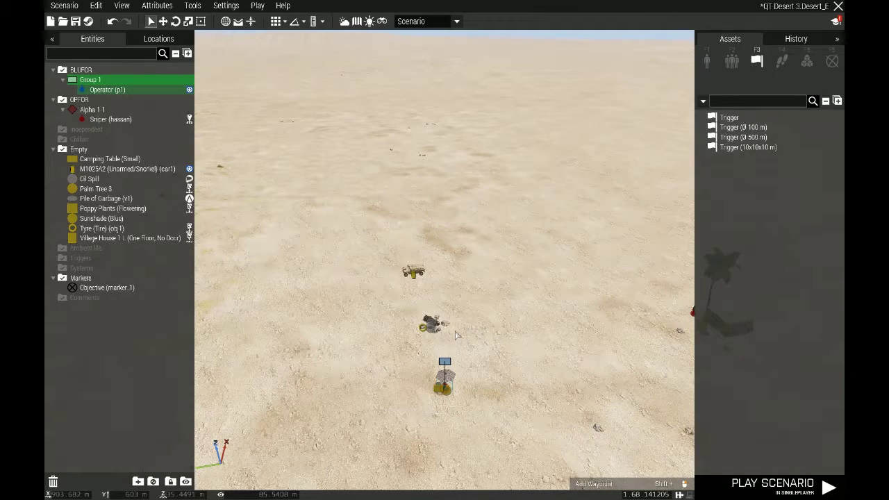
Review the placed mission objects and the three task calls in the mission's Init code.
key("d")
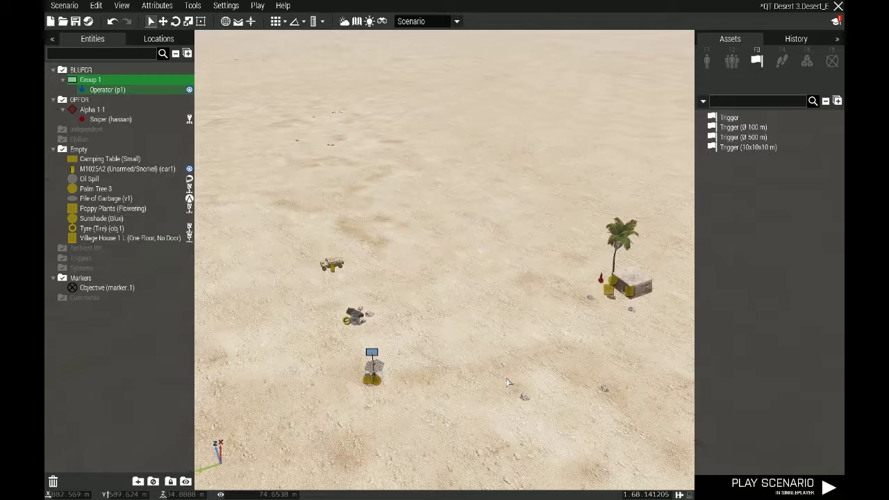
mouse_move(480, 347)
right_mouse_down()
mouse_move(461, 346)
mouse_move(479, 339)
right_mouse_up()
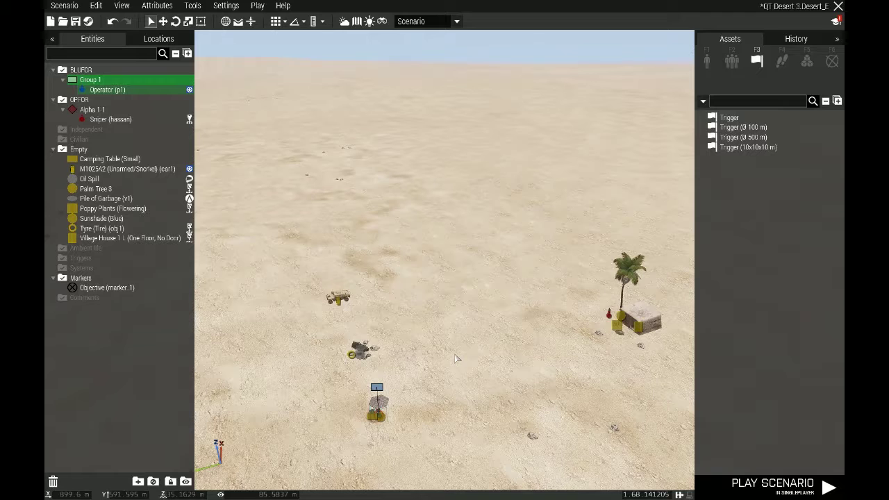
left_click(149, 7)
left_click(161, 21)
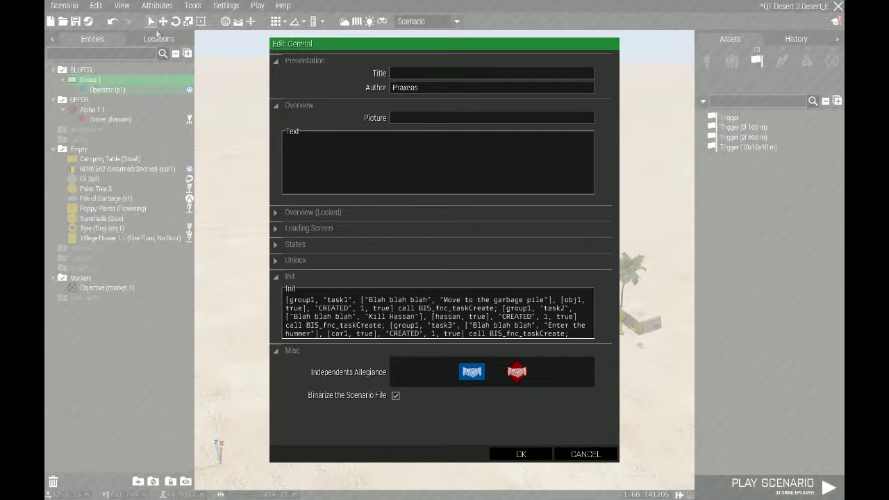
left_click(509, 455)
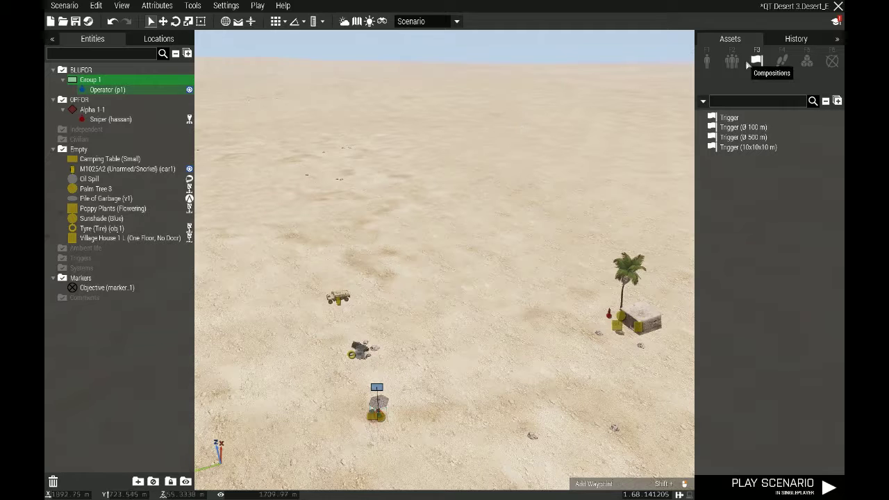
Place a plain trigger beside the player's group with variable name task1_ass and the condition true.
left_click(729, 118)
left_click(329, 393)
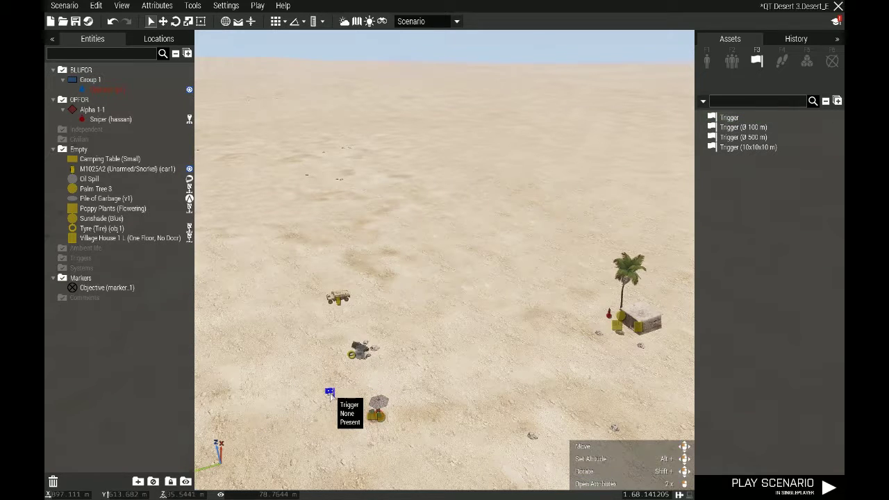
double_click(329, 394)
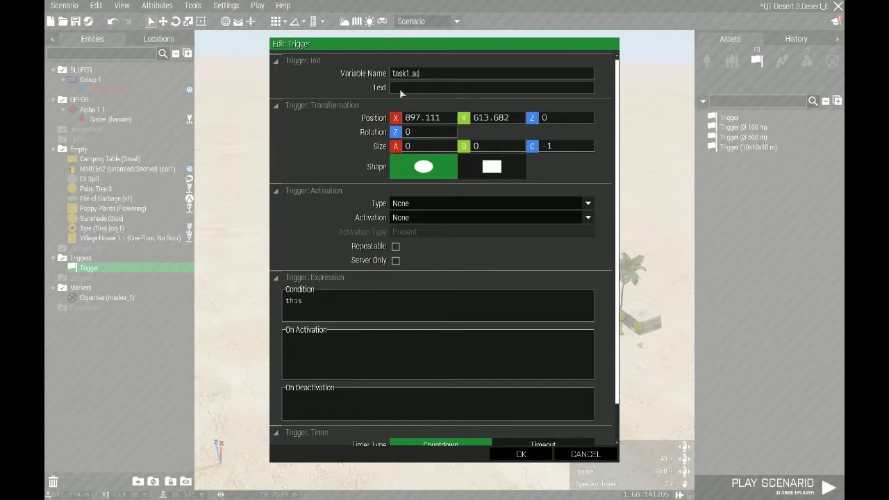
left_click_drag(323, 306, 239, 309)
type("true")
Set the trigger's countdown timer to 3 for the minimum, middle and maximum values.
left_click_drag(617, 201, 613, 306)
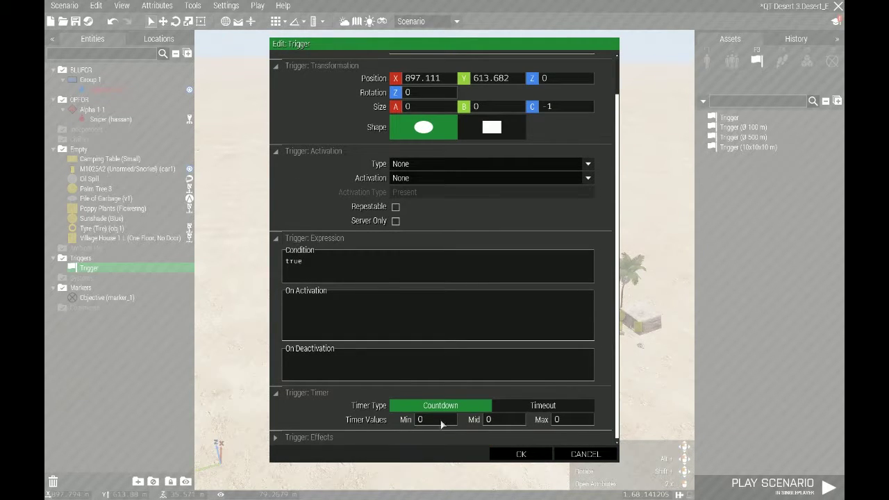
left_click_drag(440, 420, 386, 423)
type("3")
left_click_drag(498, 423, 481, 425)
type("3")
left_click_drag(572, 421, 503, 425)
type("3")
Start the trigger's On Activation code with the array ["task1", "ASSIGNED"].
type("[")
type("\"task\"")
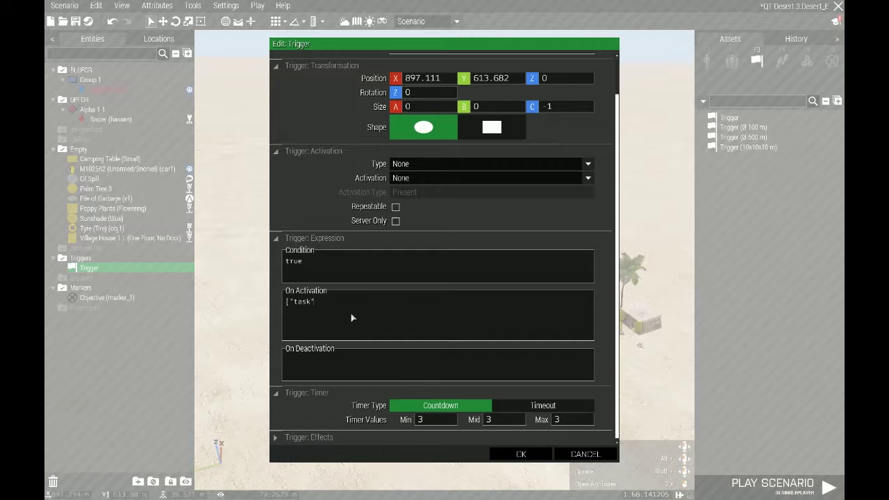
key("BackSpace")
type("!")
type("\", ")
type("\"SUC")
type("CE")
key("BackSpace")
key("BackSpace")
key("BackSpace")
key("BackSpace")
key("BackSpace")
type("A")
left_click(351, 313)
Complete the On Activation code with call BIS_fnc_taskSetState; and apply the trigger settings.
type("call BIS_fnc_ta")
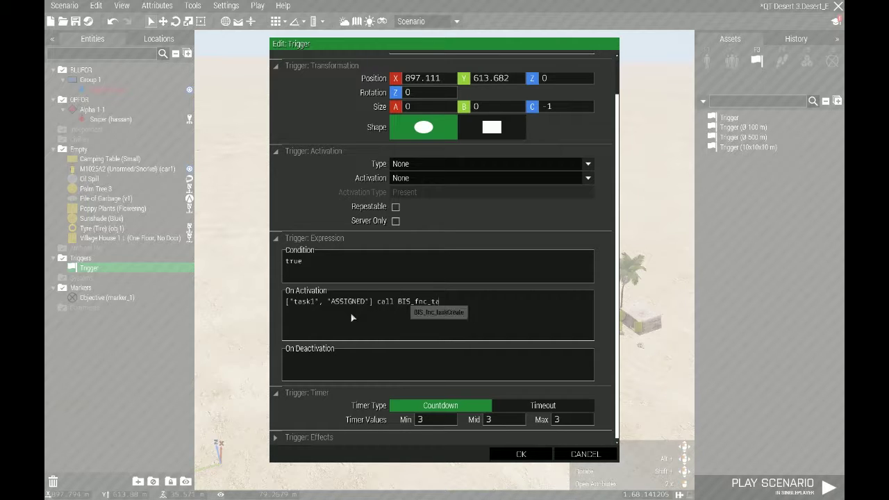
type("skSetState;")
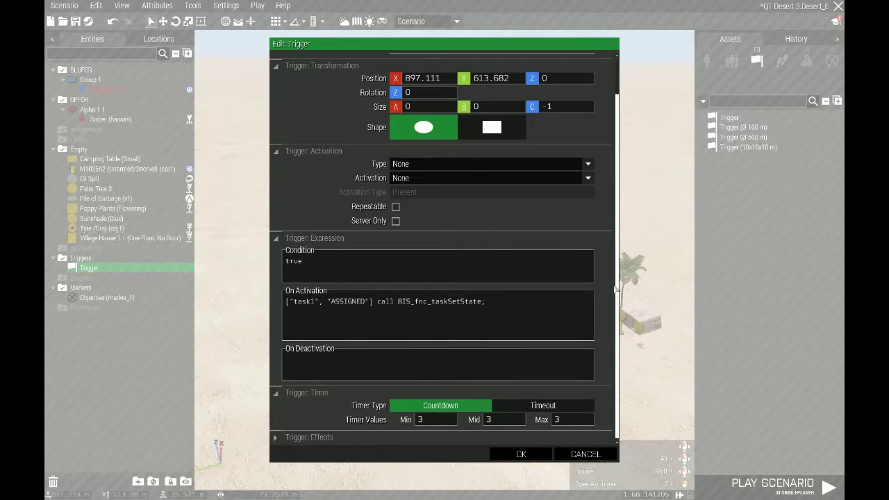
scroll(615, 251, "up", 1)
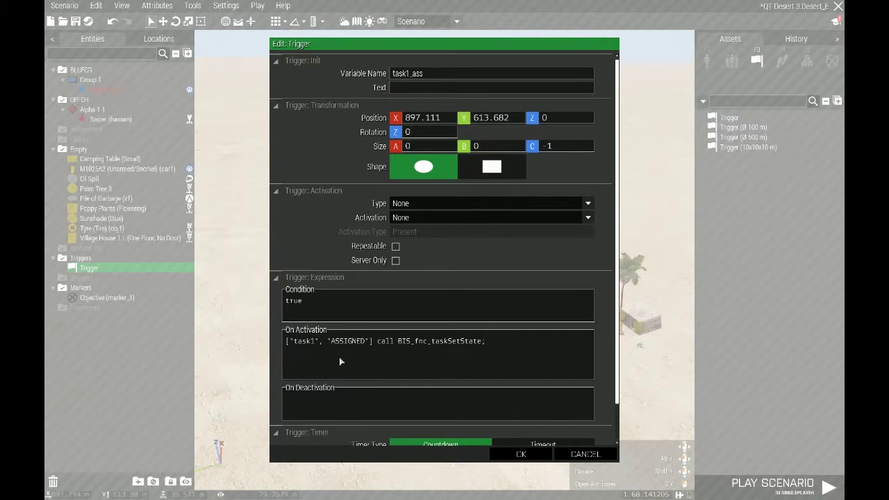
scroll(615, 230, "down", 1)
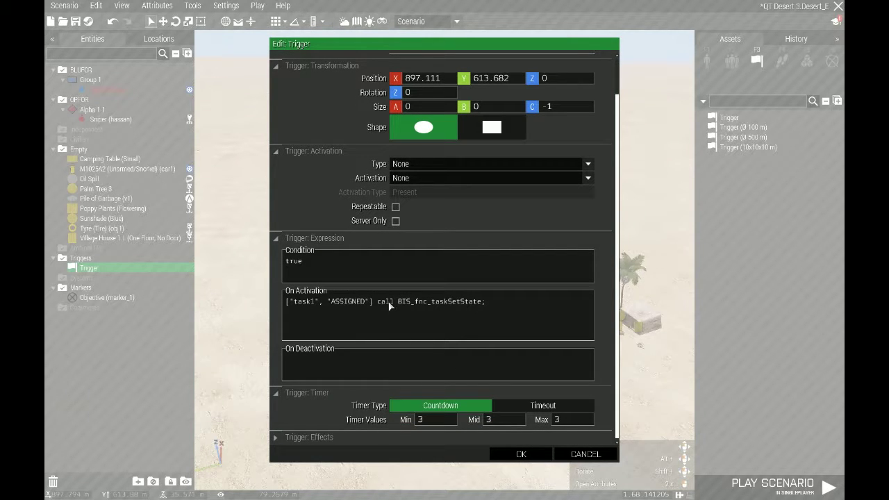
left_click(519, 455)
Play the scenario and open the task list on the in-game map.
left_click(773, 485)
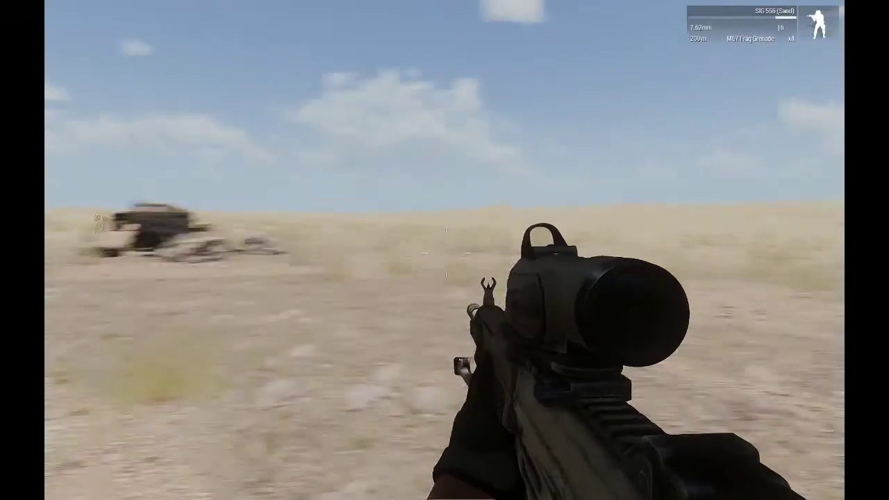
key("m")
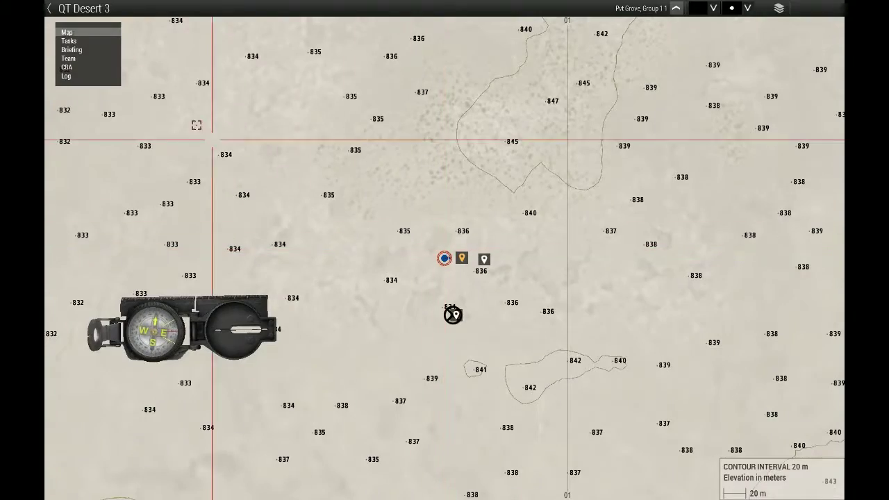
left_click(69, 41)
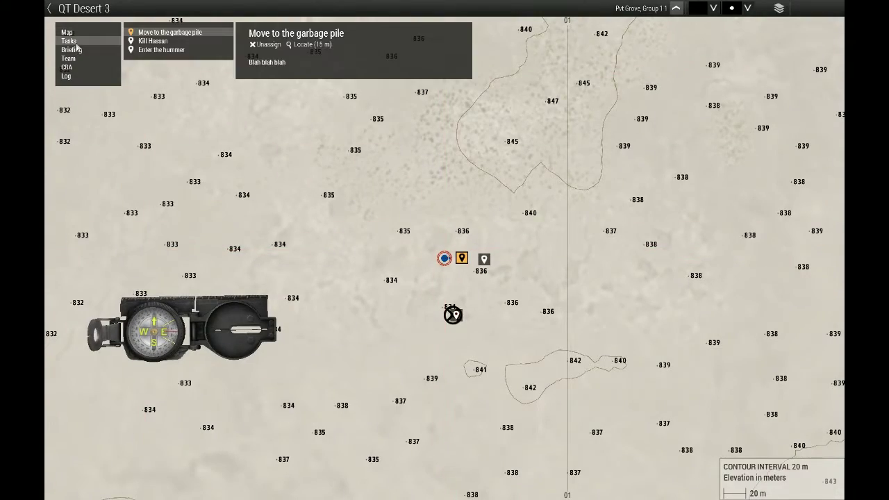
Compare the Kill Hassan and Enter the hummer tasks on the map, and assign Enter the hummer.
left_click(150, 41)
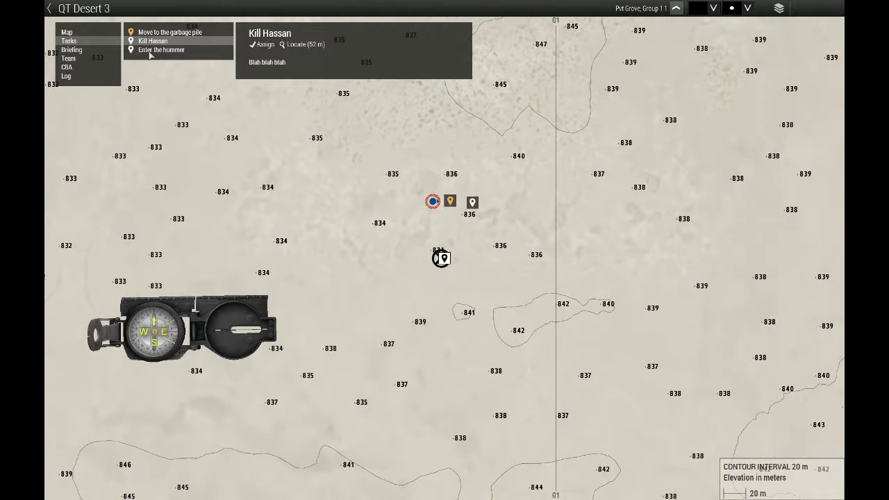
left_click(150, 50)
left_click(146, 41)
left_click(148, 50)
left_click(146, 41)
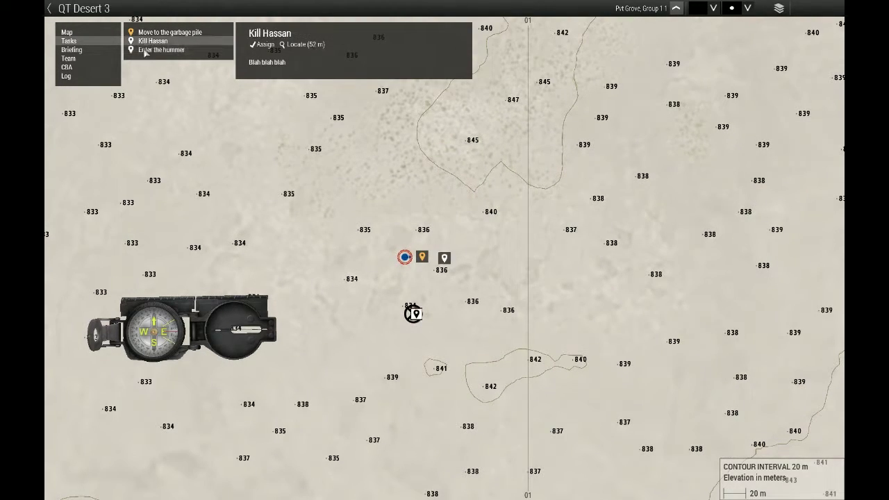
left_click(145, 50)
left_click(146, 42)
left_click(146, 50)
left_click(146, 42)
left_click(145, 50)
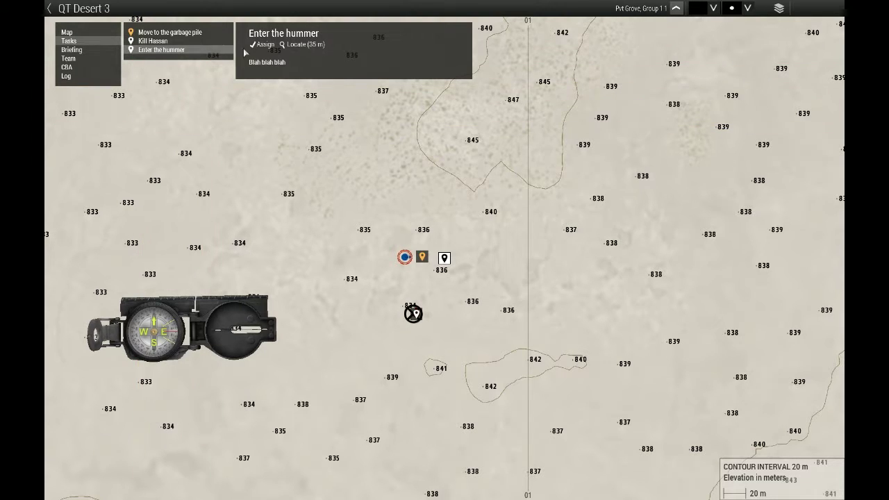
left_click(263, 44)
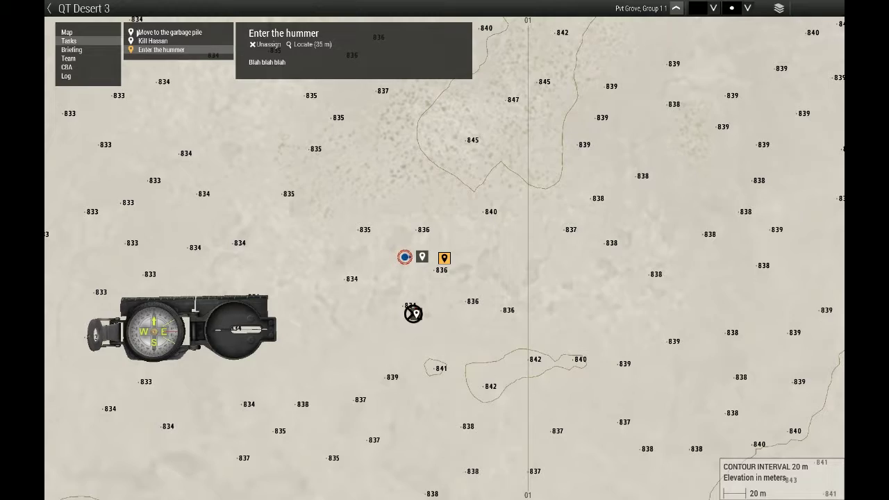
Close the map, walk ahead to check the task marker in the world, and return to the Eden Editor.
key("m")
key("w")
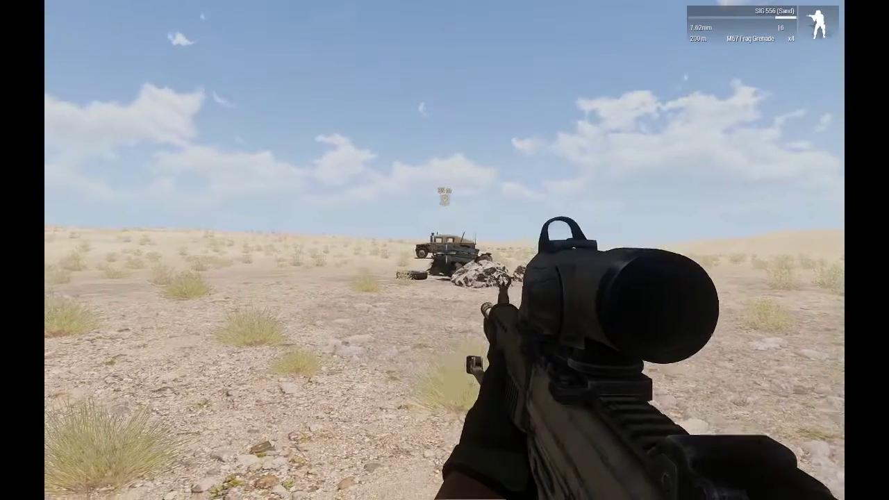
key("Escape")
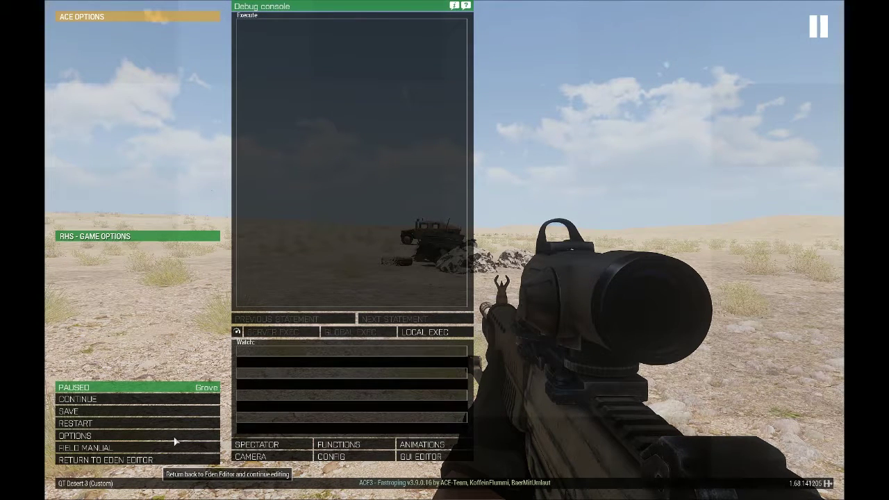
left_click(175, 460)
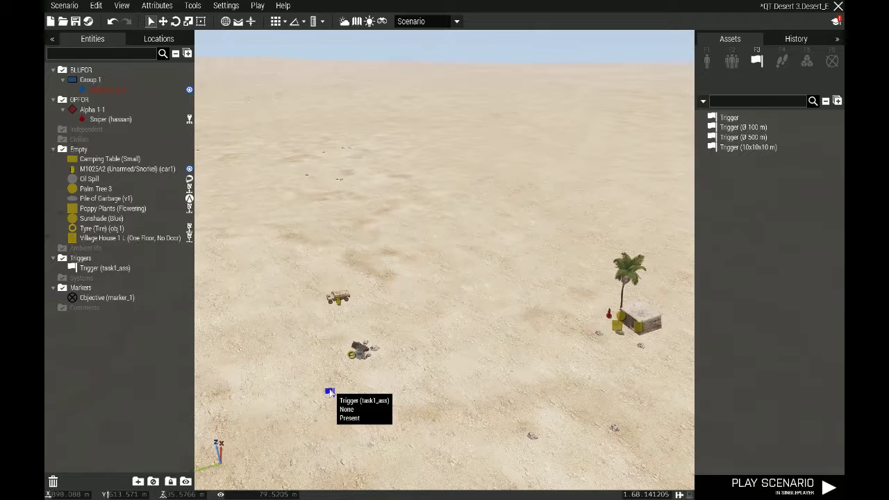
Copy the complete task1 call out of the mission's Init code and delete it there.
left_click(157, 5)
left_click(165, 21)
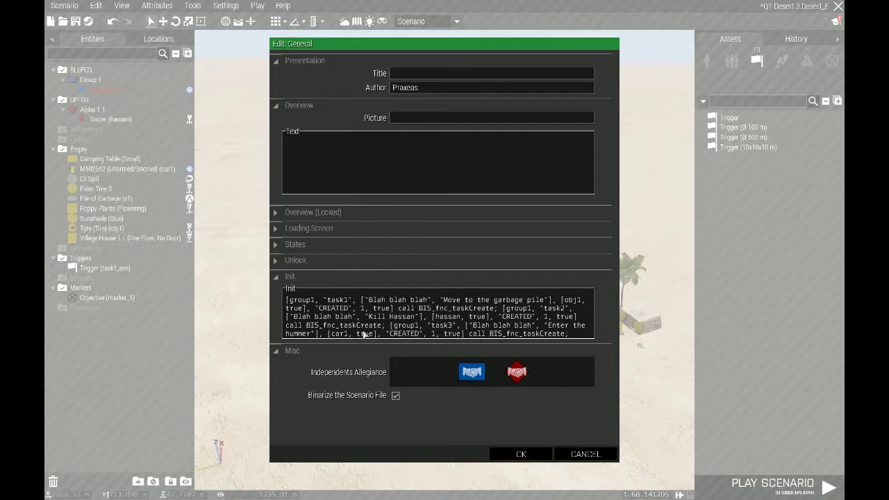
left_click_drag(292, 301, 499, 315)
key("ctrl+c")
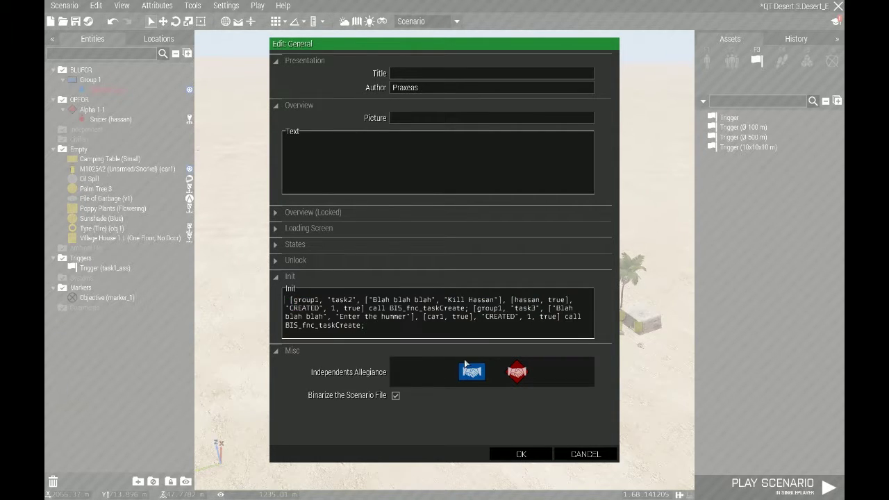
key("BackSpace")
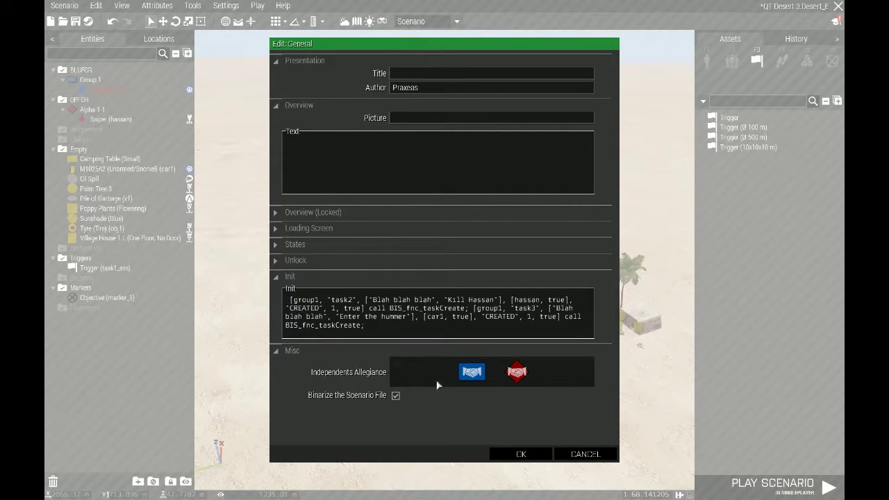
Replace the task1_ass trigger's On Activation code with the copied task1 creation call, using the state "ASSIGNED".
left_click(505, 455)
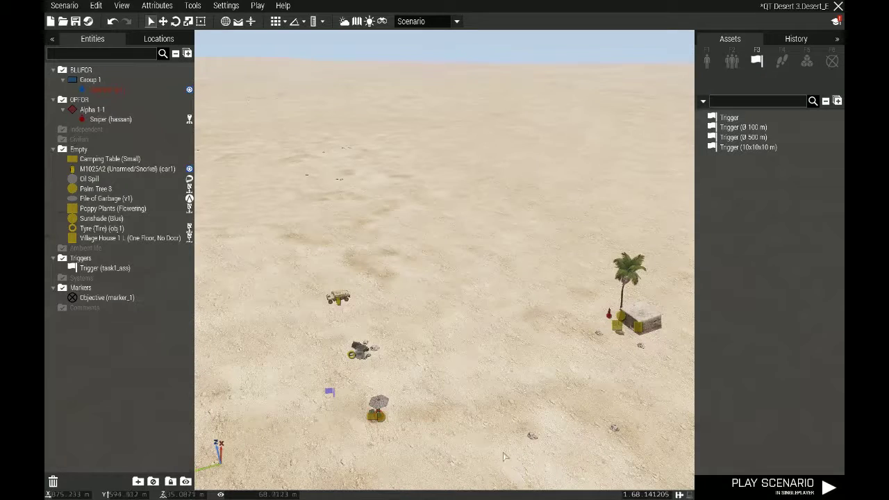
double_click(330, 393)
left_click_drag(501, 344, 269, 356)
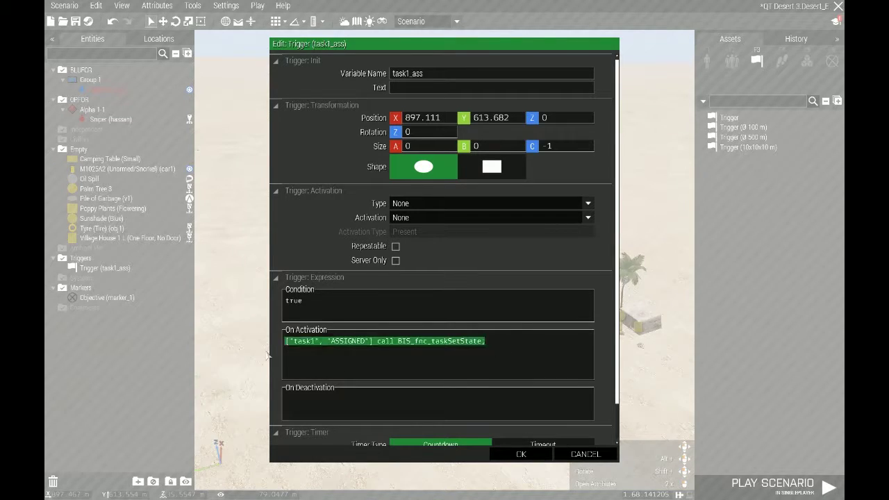
key("ctrl+v")
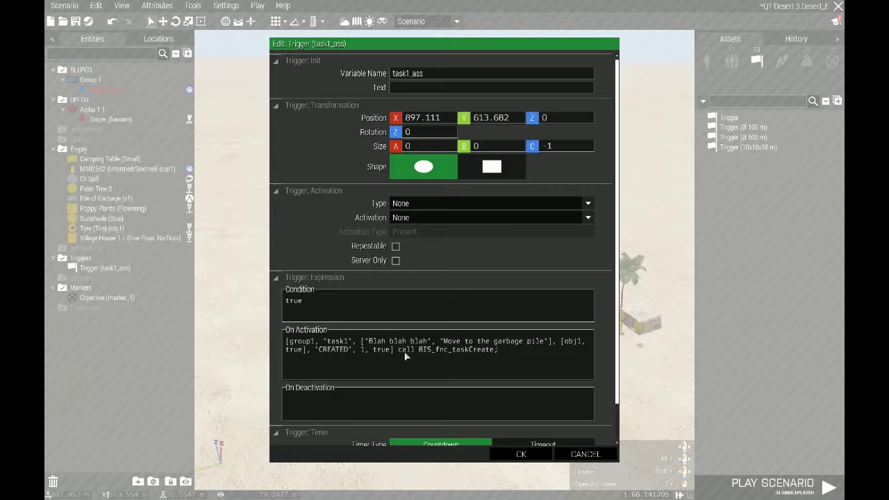
double_click(337, 352)
type("ASSIGNED")
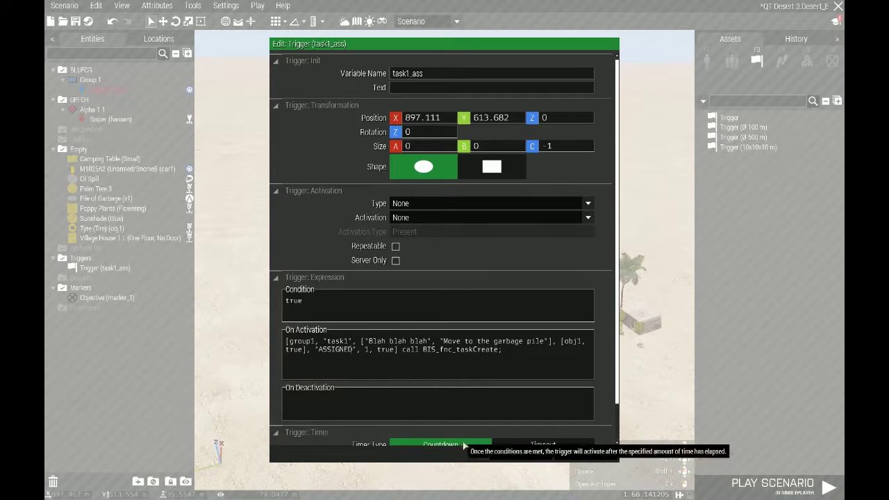
left_click(512, 454)
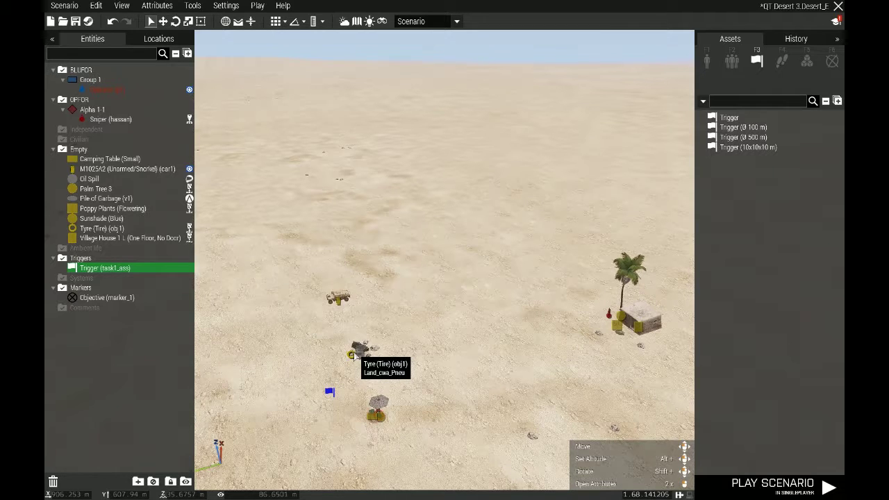
Place a new trigger on the garbage pile, name it task1_succ, and set its activation to Any Player.
left_click(729, 118)
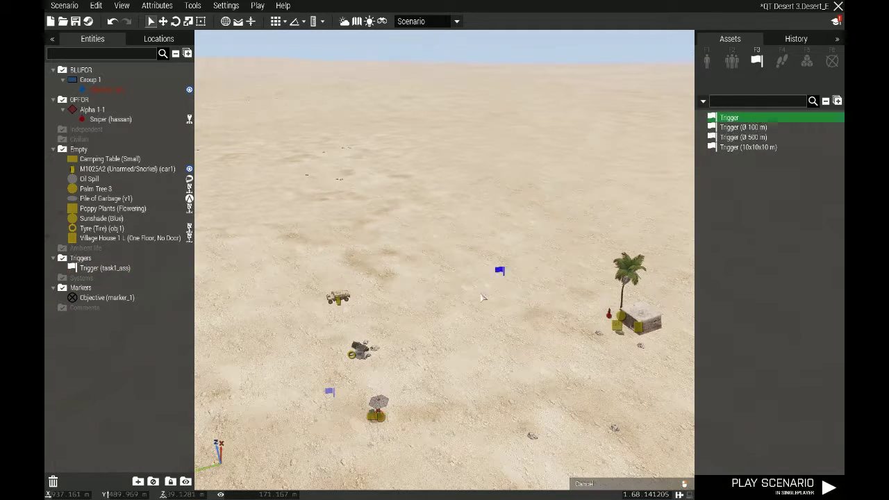
left_click(368, 351)
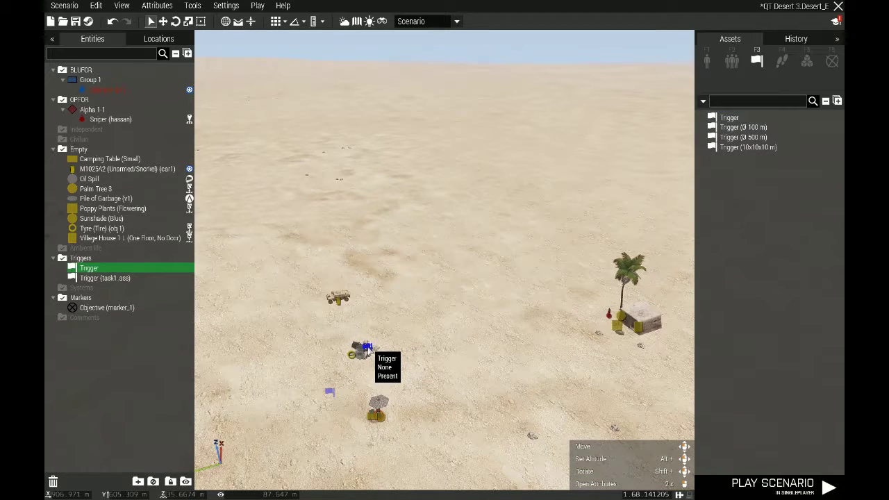
double_click(370, 352)
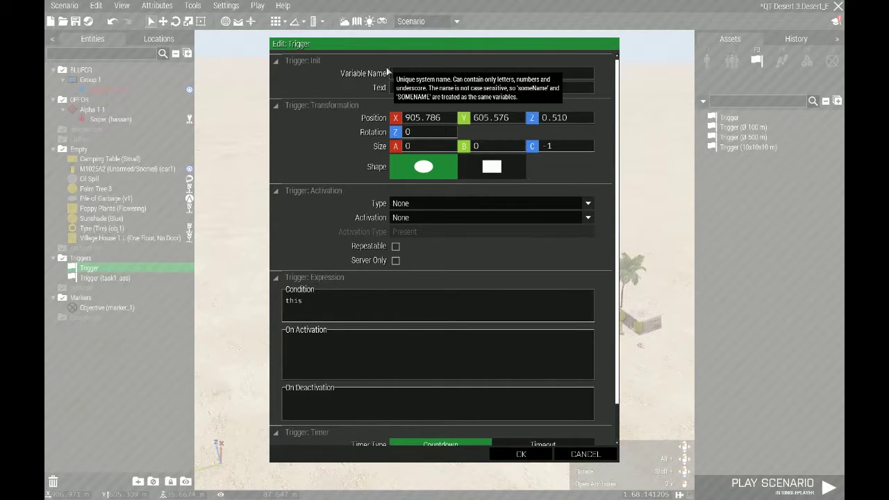
left_click(431, 217)
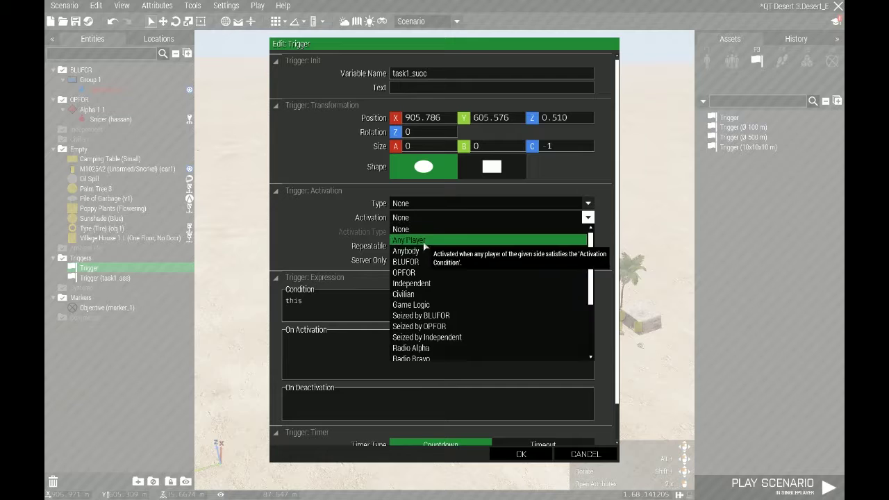
left_click(422, 240)
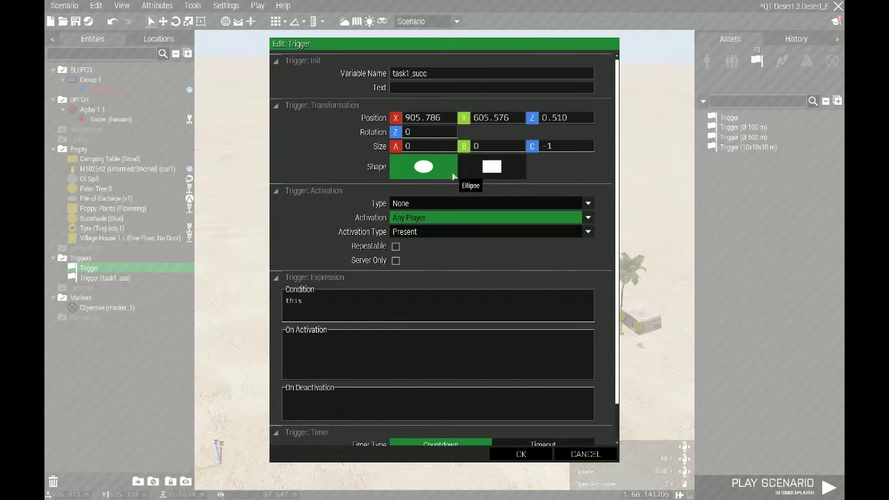
Size the trigger 7 by 7 and set its On Activation code to ["task1", "SUCCEEDED"] call BIS_fnc_taskSetState;.
left_click_drag(422, 147, 382, 168)
type("7")
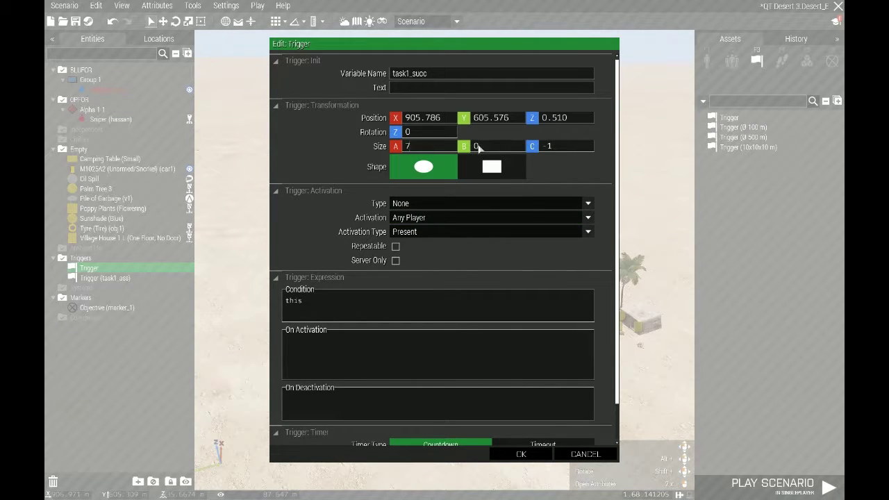
left_click_drag(479, 146, 453, 160)
type("7")
left_click(295, 341)
type("[\"task1\", \"SUCCEEDED\"] call BIS_fnc_taskSetState;")
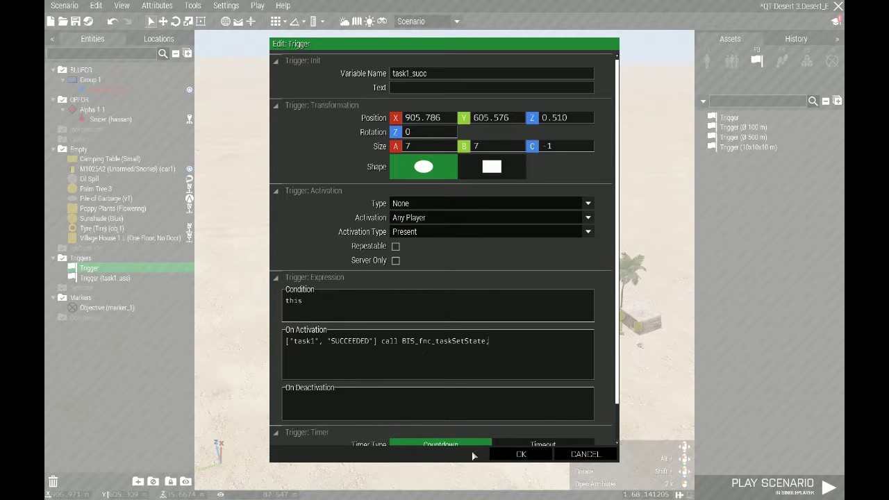
left_click(519, 455)
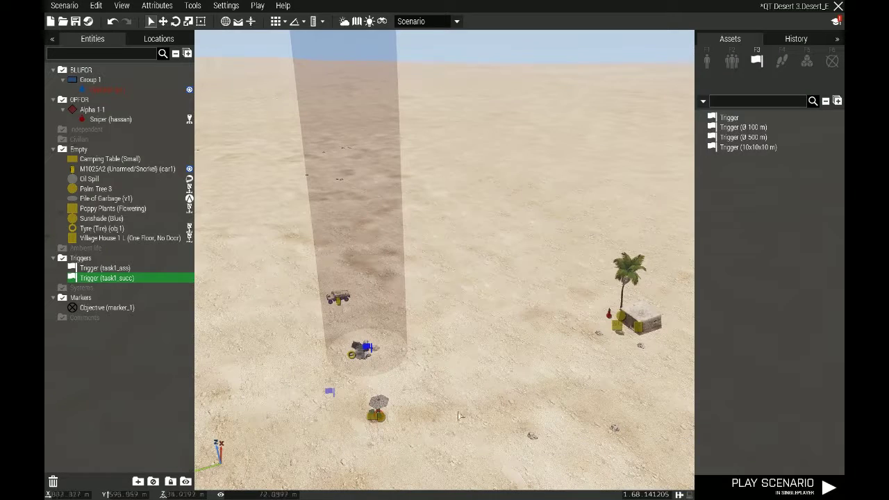
Place another new trigger on the open sand between the garbage pile and the house, with the variable name task2_ass.
left_click(729, 117)
left_click(498, 346)
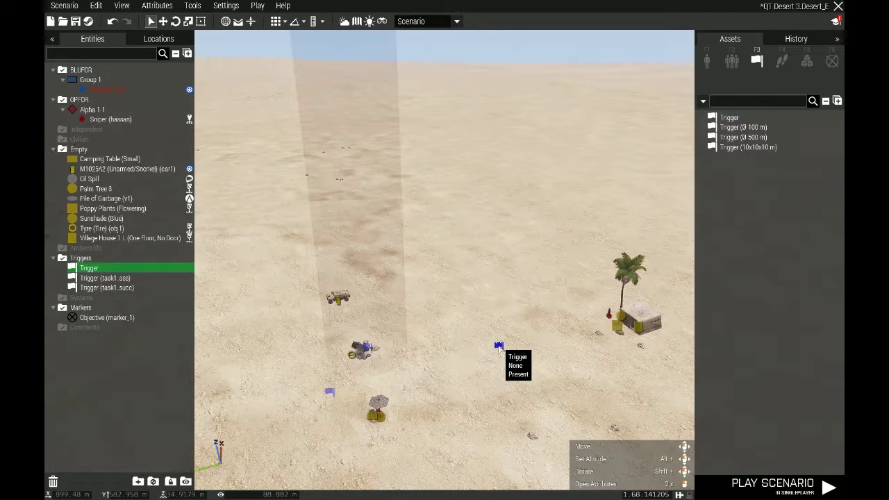
double_click(499, 347)
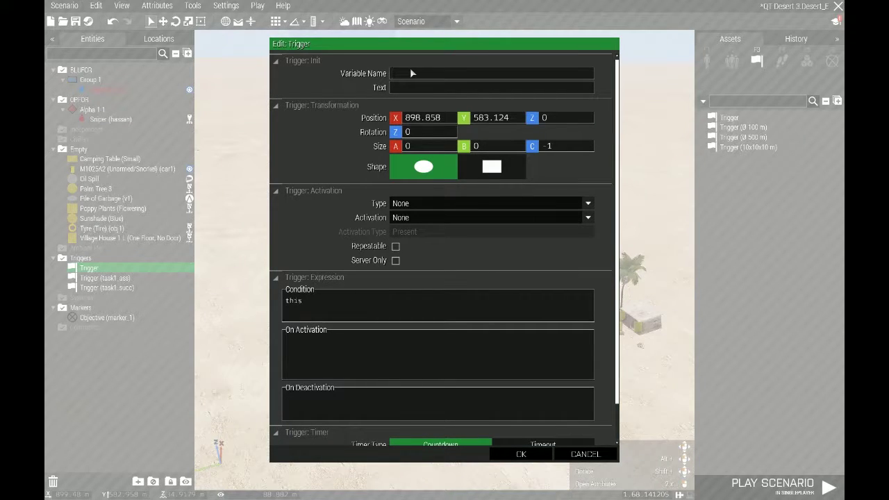
type("task2_ass")
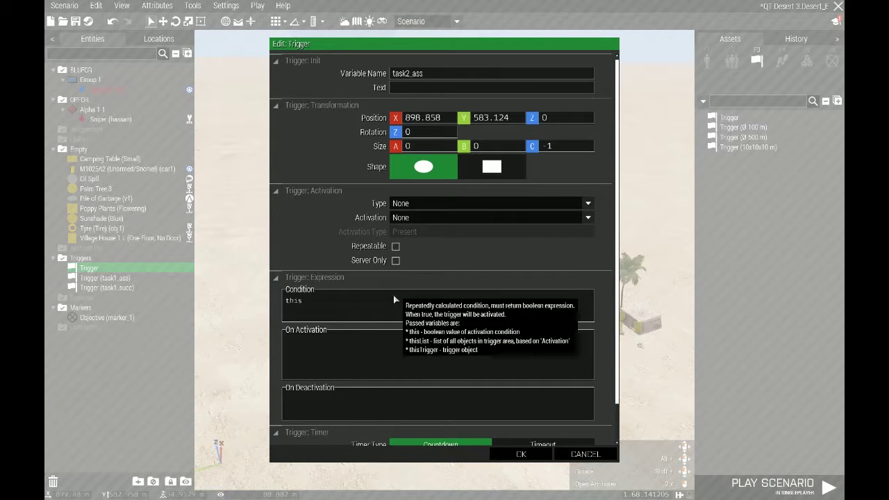
Replace the task2_ass trigger's condition with triggerActivated task1_succ;.
left_click(322, 309)
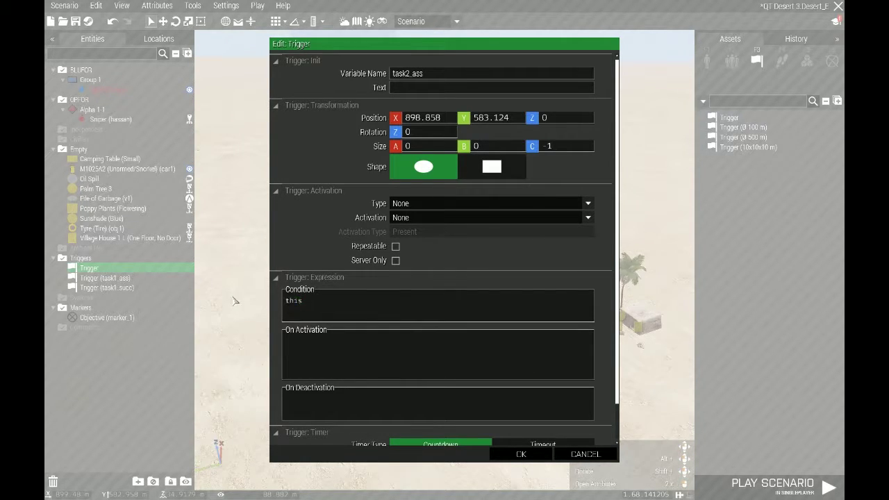
left_click_drag(310, 302, 233, 306)
type("triggerA")
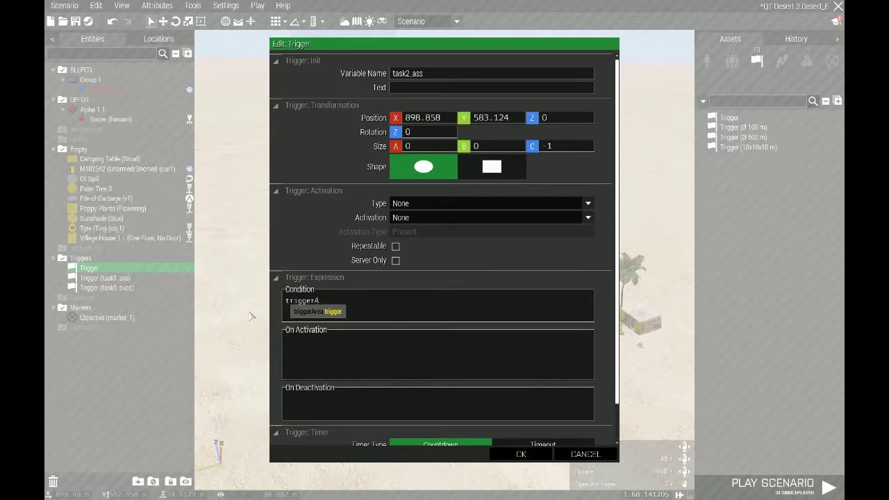
type("ct")
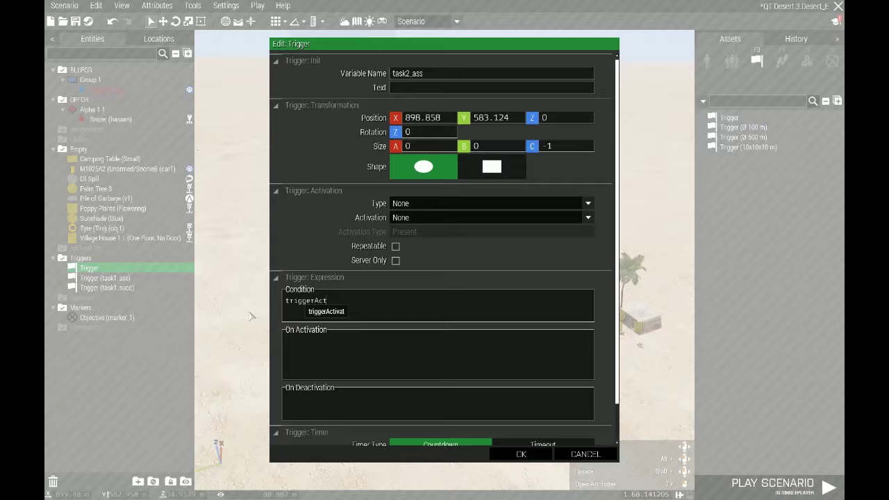
type("ivated")
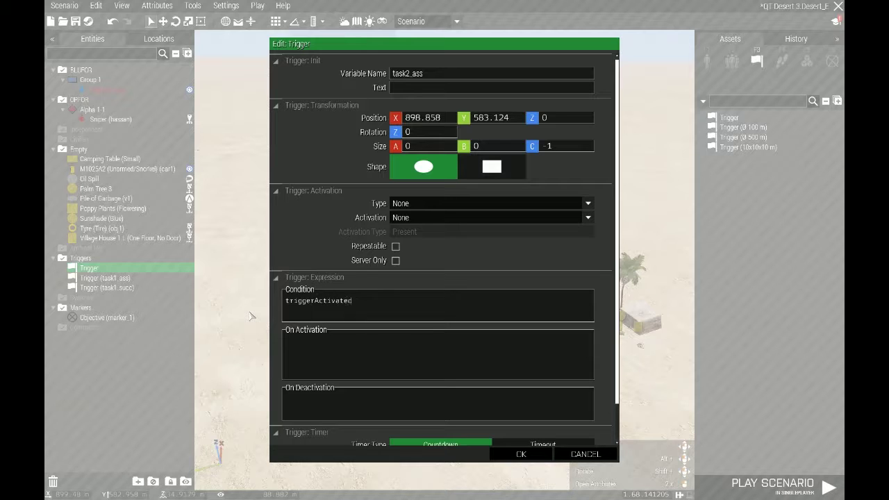
type(" task1_succ;")
Set the task2_ass trigger's Min, Mid and Max countdown values to 5 and save its attributes.
left_click_drag(621, 209, 621, 246)
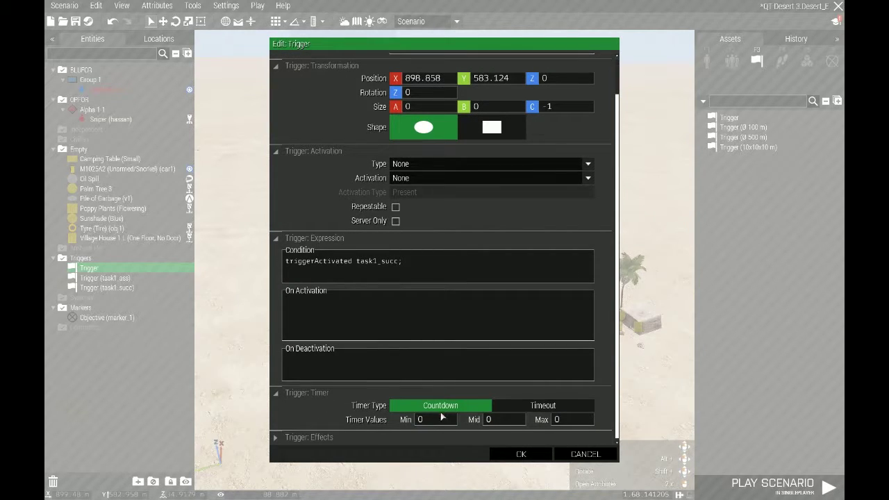
left_click_drag(437, 417, 403, 423)
type("5")
left_click_drag(502, 421, 480, 422)
type("55")
key("Tab")
key("BackSpace")
type("5")
scroll(388, 320, "up", 2)
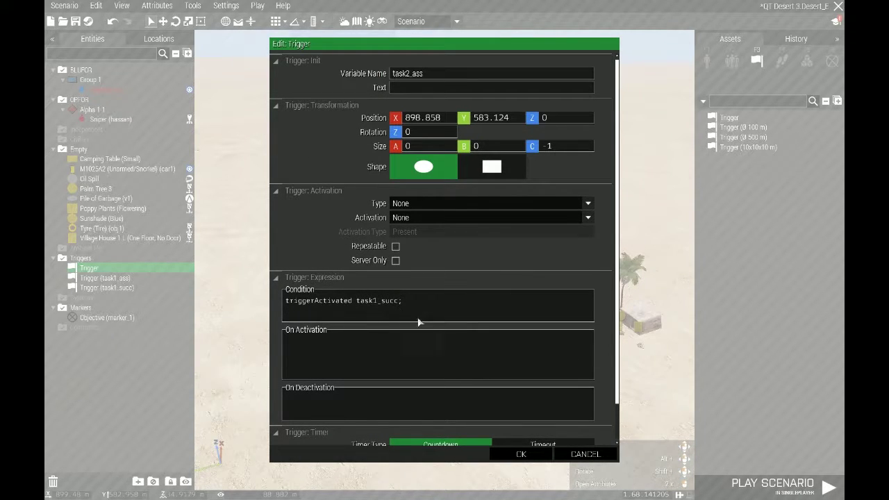
left_click(521, 455)
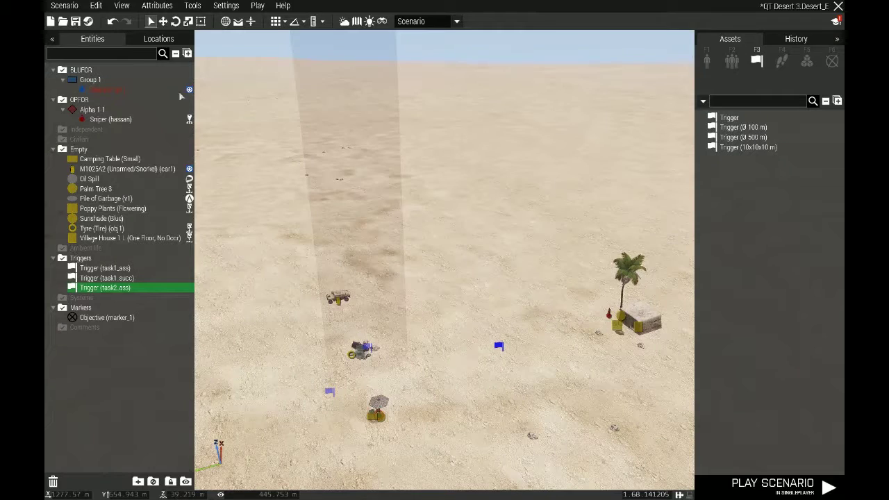
Copy the complete task2 creation call out of the mission's Init code, delete it there, and save the general attributes.
left_click(151, 6)
left_click(167, 26)
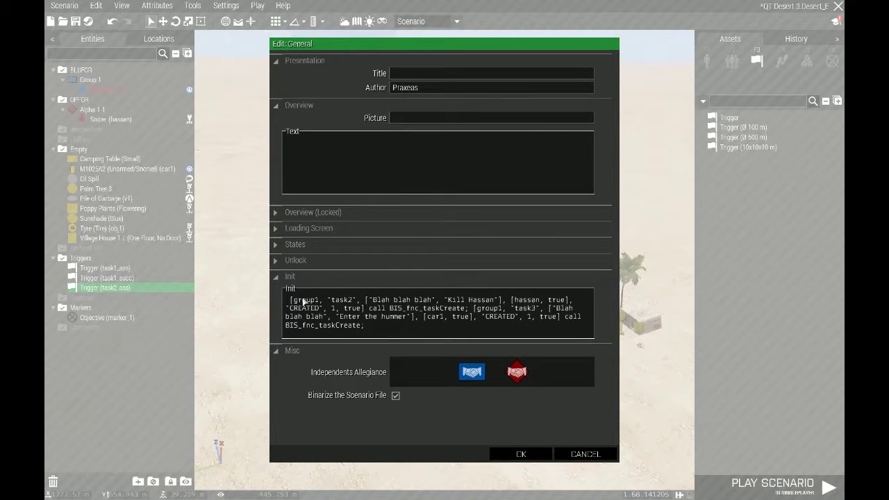
left_click_drag(290, 300, 470, 310)
key("ctrl+c")
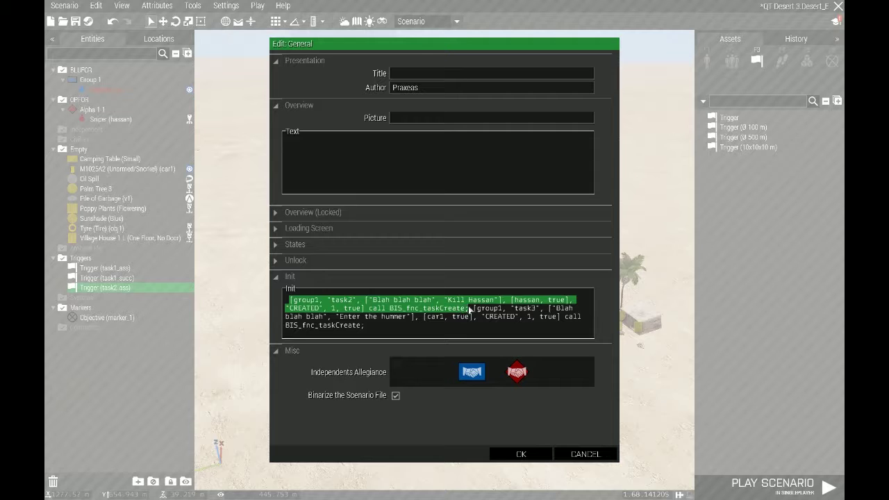
key("Delete")
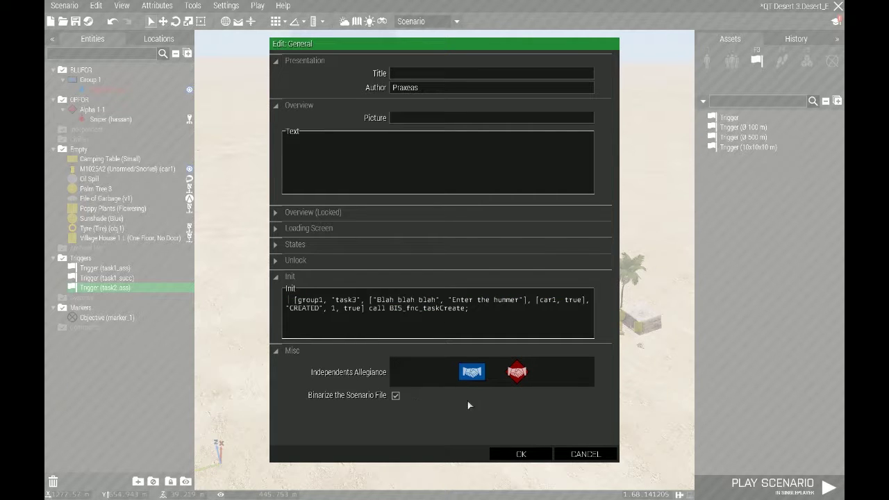
left_click(522, 453)
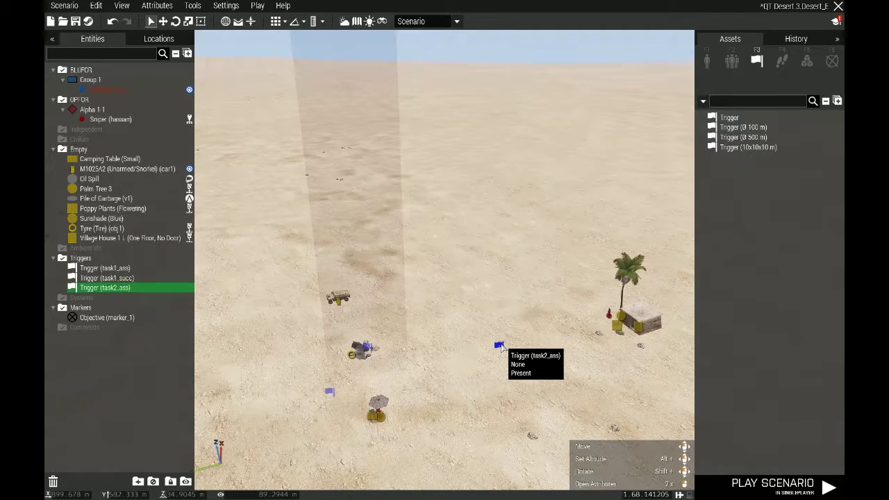
Paste the task2 creation call into the task2_ass trigger's On Activation code and change its state to "ASSIGNED".
double_click(501, 346)
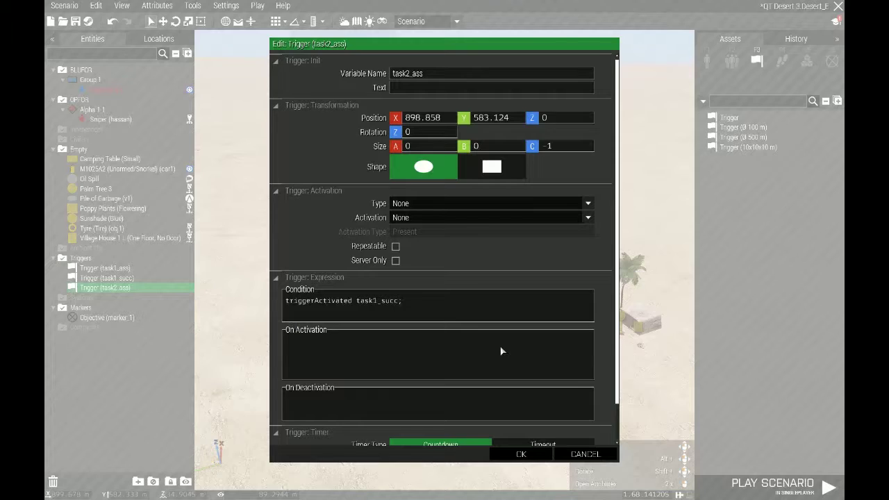
left_click(405, 374)
key("ctrl+v")
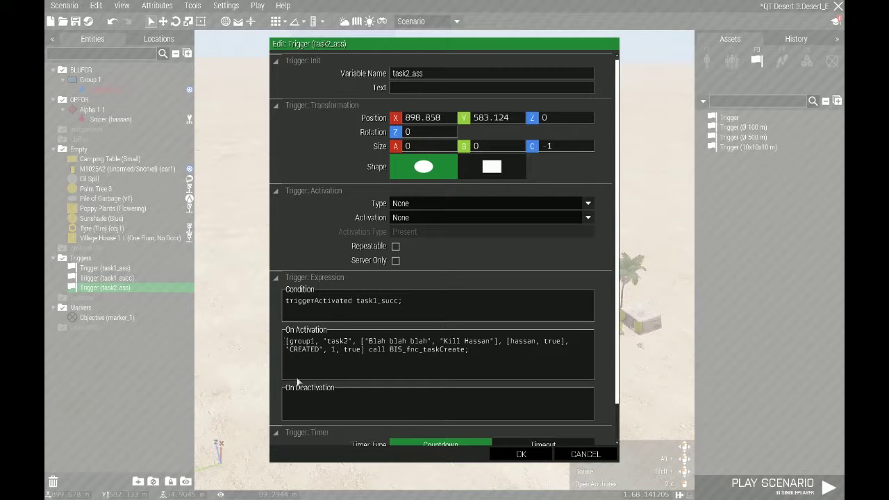
double_click(296, 351)
left_click_drag(290, 350, 319, 349)
type("ASSI")
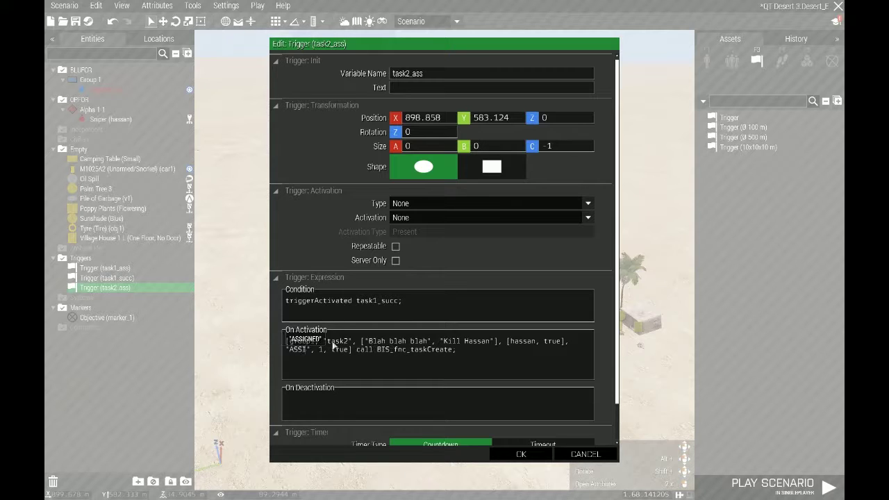
key("Tab")
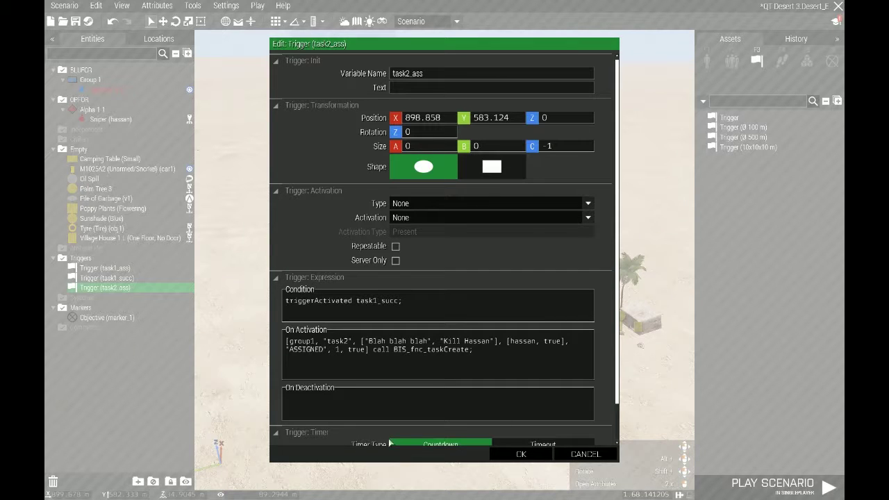
left_click(527, 459)
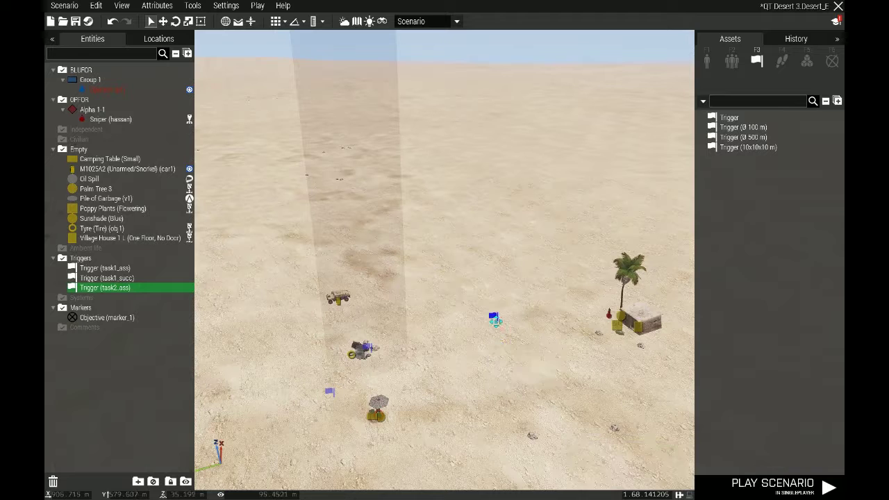
Place a new trigger near the palm tree and village house and give it the variable name task2_succ.
left_click(729, 118)
left_click(590, 272)
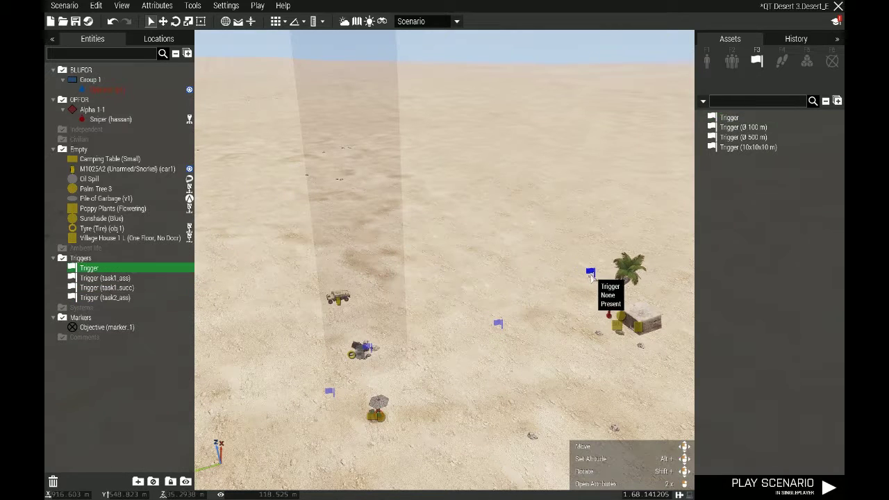
double_click(589, 273)
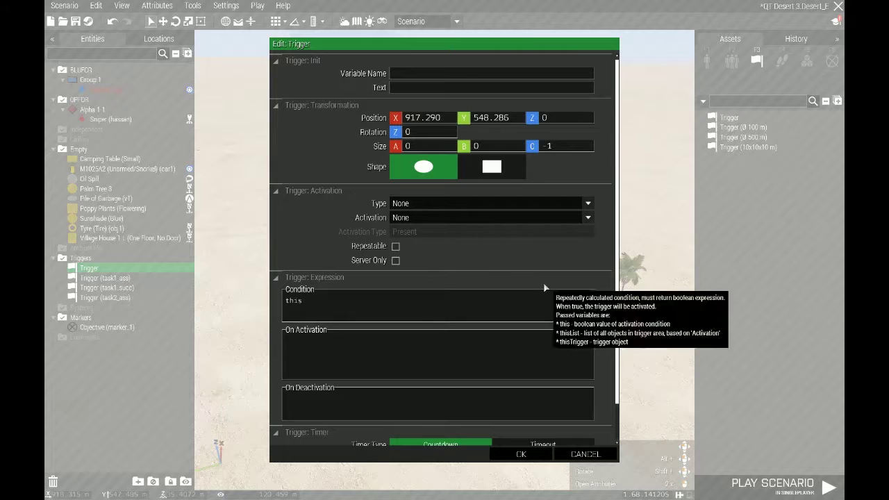
left_click(420, 73)
type("task2")
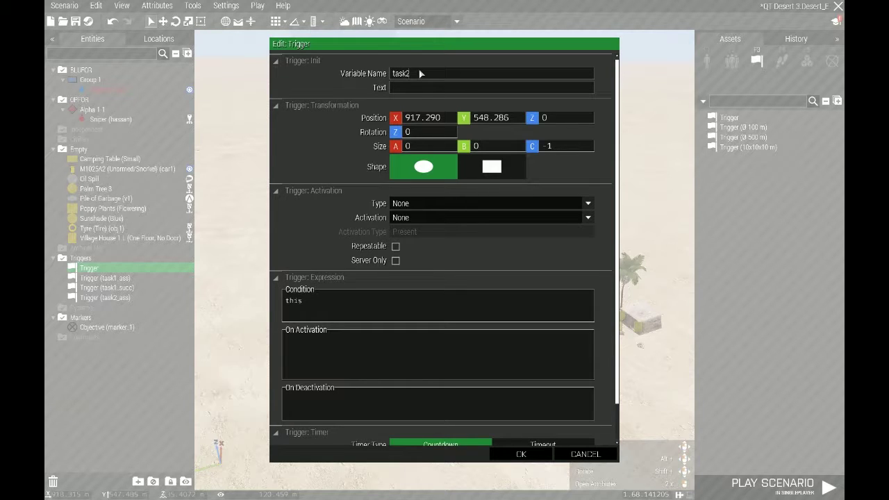
type("_su")
Replace the task2_succ trigger's condition with !alive hassan;.
left_click_drag(336, 299, 262, 307)
type("!alive Ha")
key("BackSpace")
key("BackSpace")
type("h")
key("Return")
Enter ["task2", "SUCCEEDED"] call BIS_fnc_taskSetState; as the task2_succ trigger's On Activation code and save its attributes.
left_click(330, 363)
type("[\"task2")
type("\", \"SU")
key("Tab")
type("] call B")
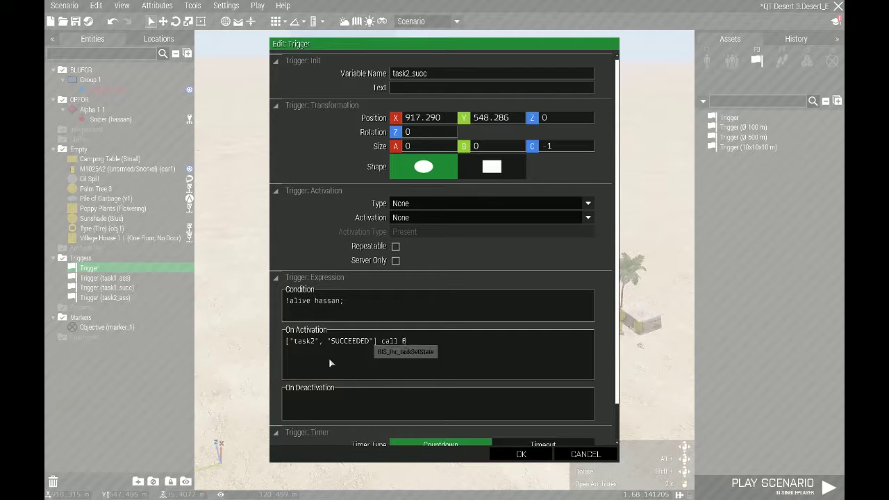
type("IS")
key("Tab")
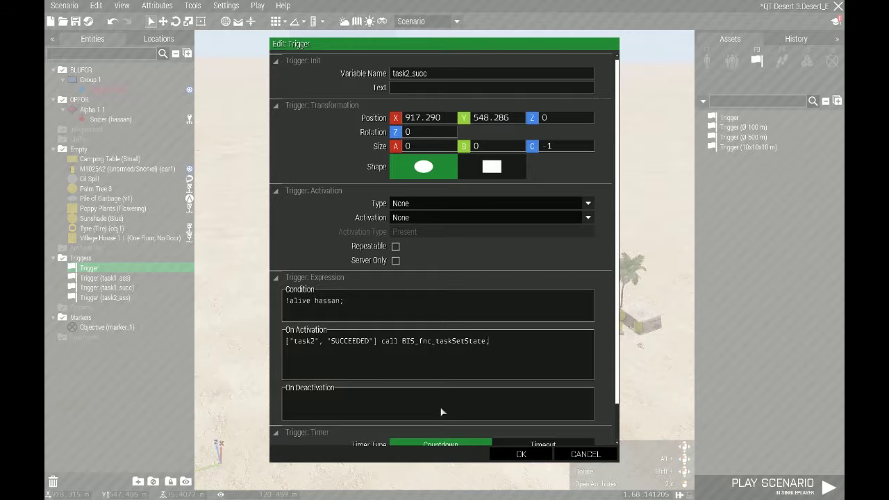
scroll(576, 361, "down", 1)
left_click(522, 458)
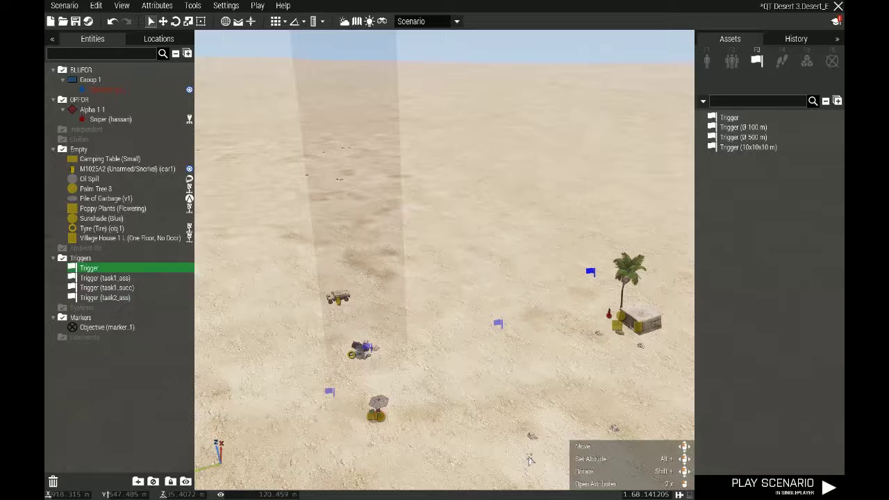
Play the scenario and examine the assigned task and the Enter the hummer task in the map's task list.
right_click_drag(474, 390, 451, 381)
left_click(772, 486)
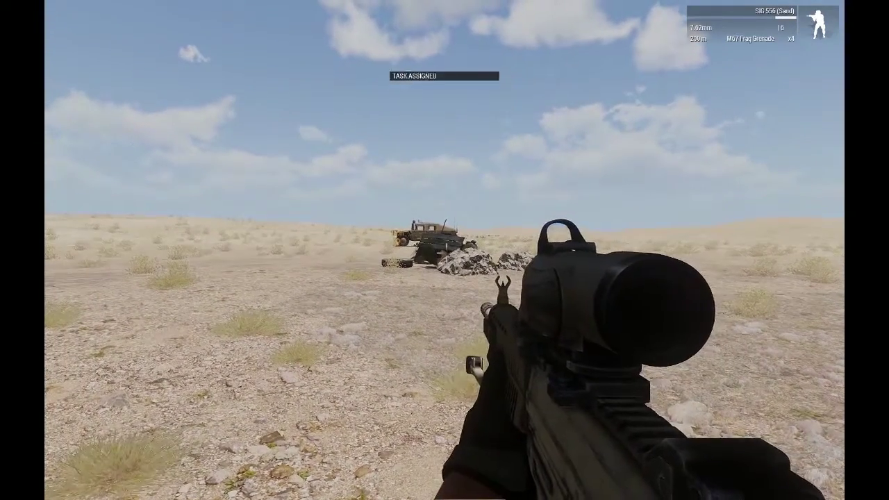
key("m")
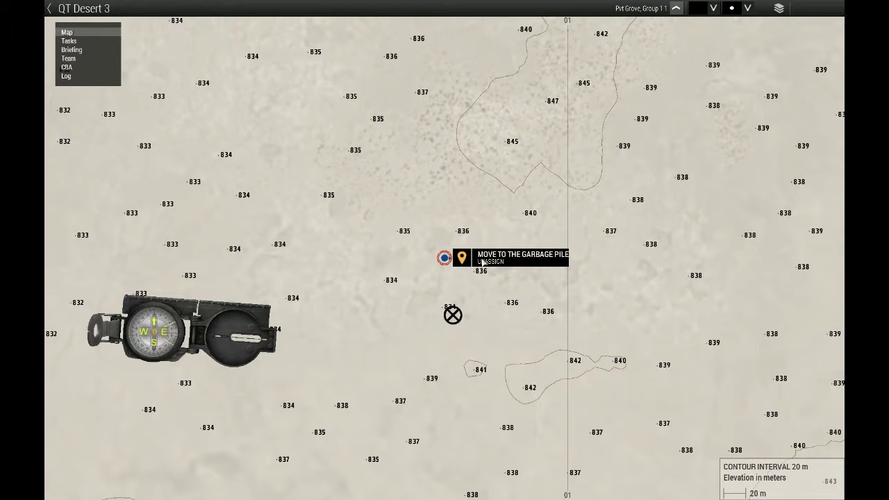
left_click(72, 42)
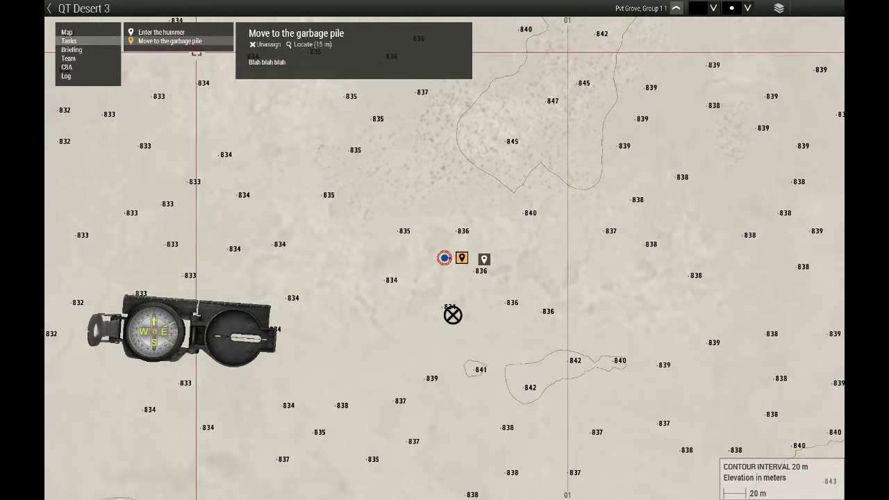
left_click(167, 32)
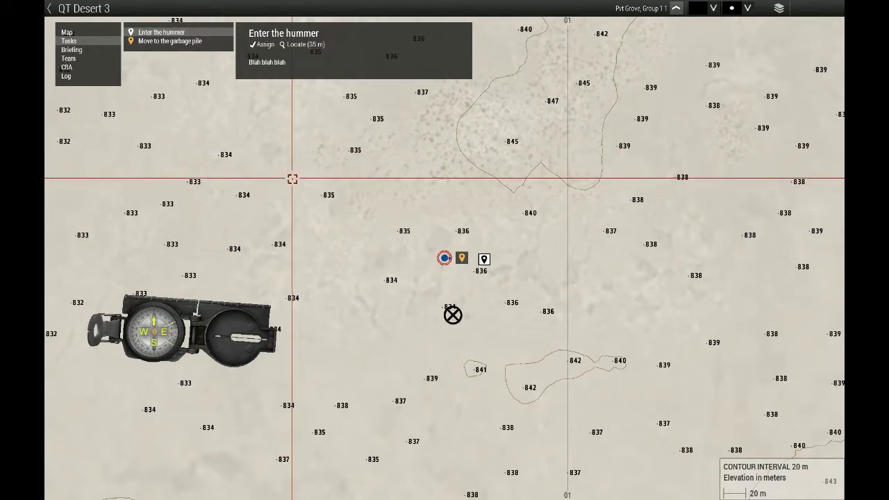
Playtest the task chain by walking to the garbage pile and shooting Hassan, and return to the editor.
key("m")
key("w")
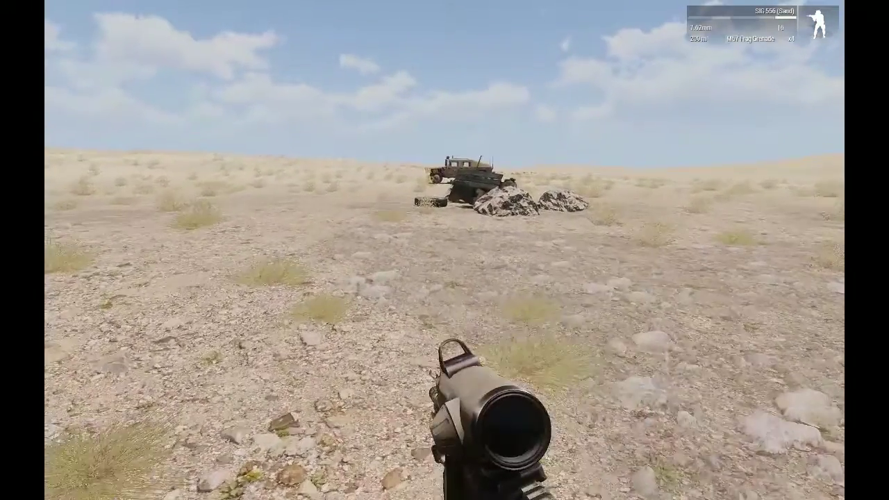
key("w")
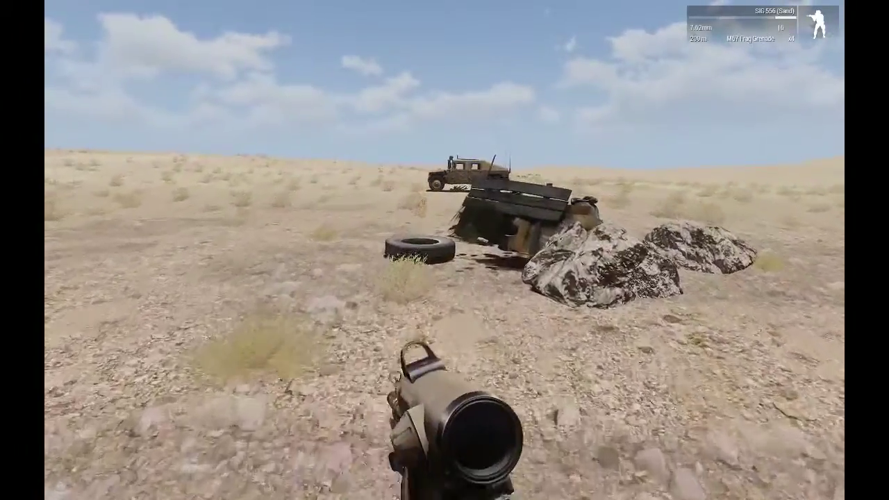
key("w")
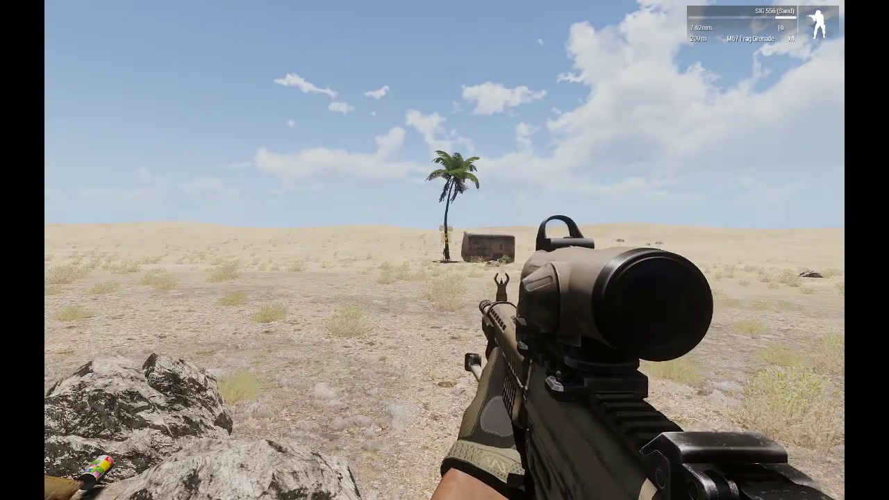
right_click(445, 250)
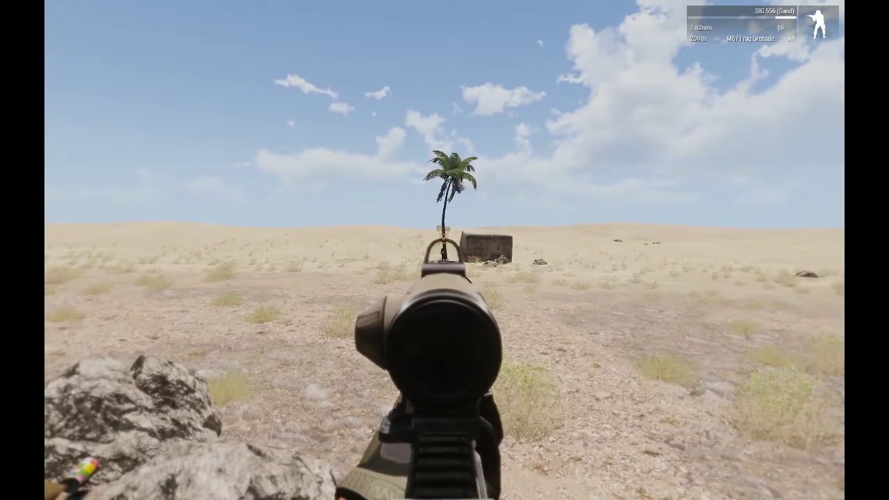
right_click(444, 250)
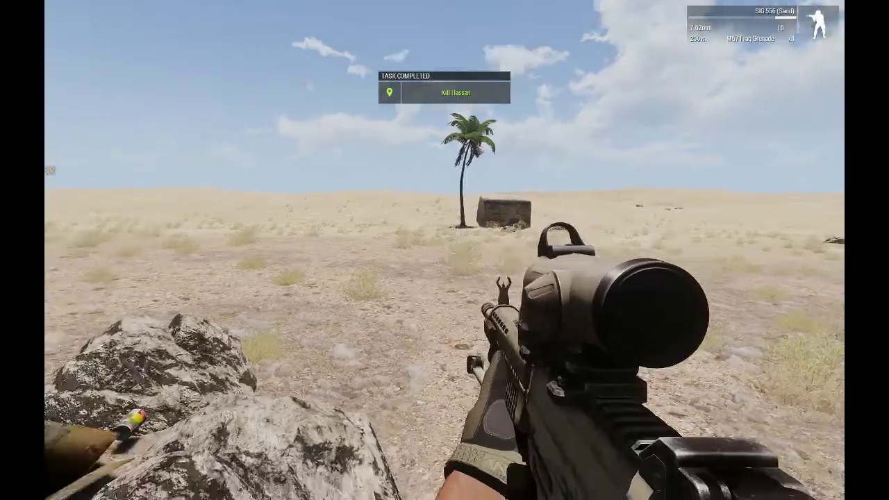
key("w")
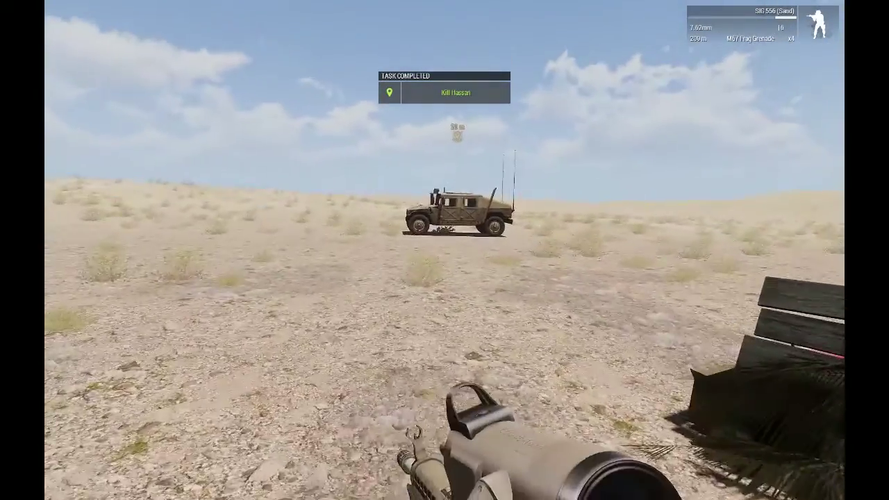
key("Escape")
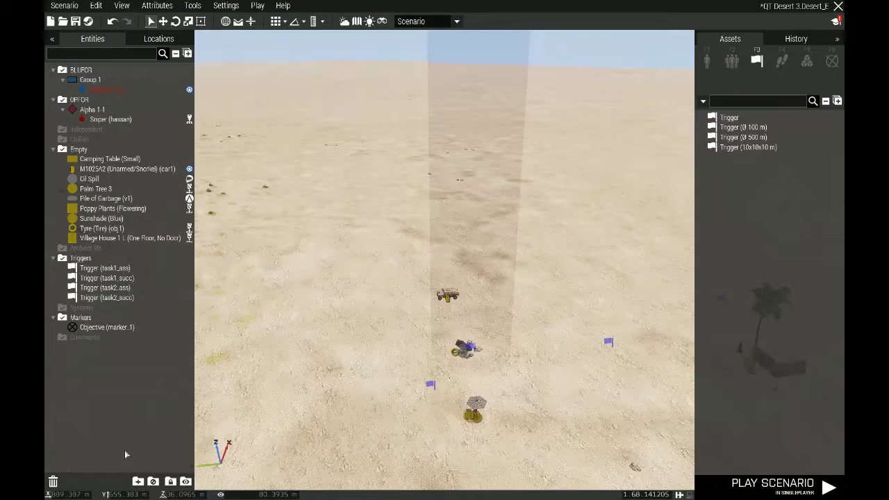
Add a trigger named task3_ass near the hummer with the condition triggerActivated task2_succ; and save its attributes.
right_click_drag(540, 352, 569, 360)
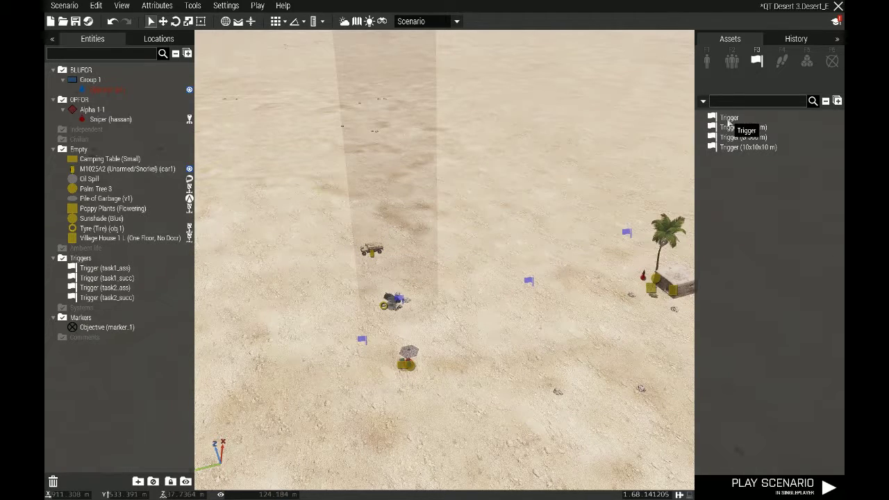
left_click_drag(729, 119, 466, 252)
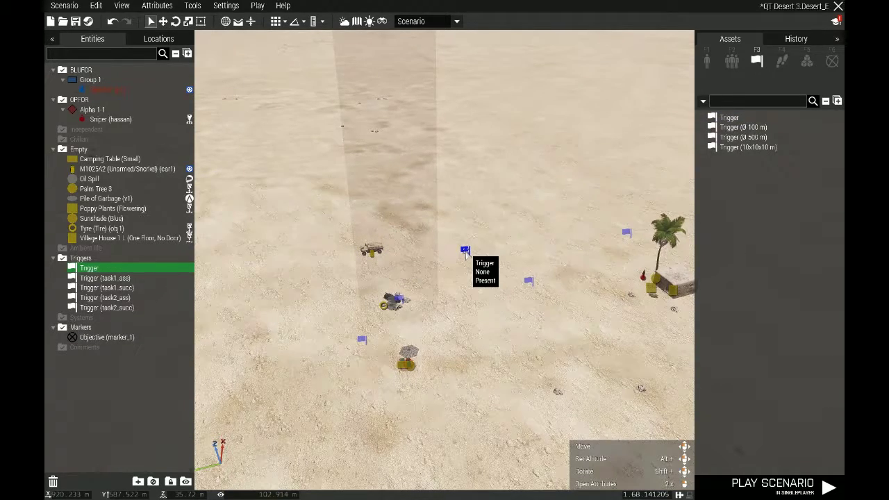
double_click(466, 251)
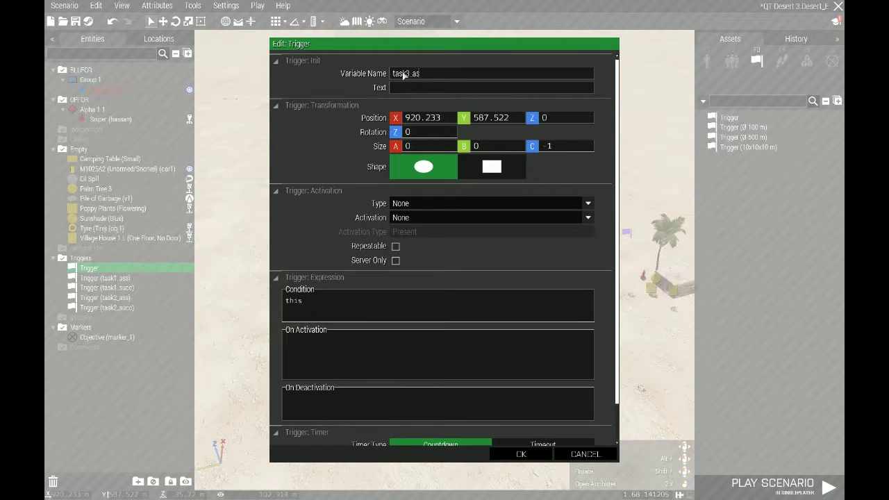
left_click_drag(317, 308, 239, 298)
type("triggerActivated task2_succ;")
left_click(529, 455)
Cut the task3 creation call out of the mission's Init code and save the general attributes.
left_click(157, 5)
left_click(170, 33)
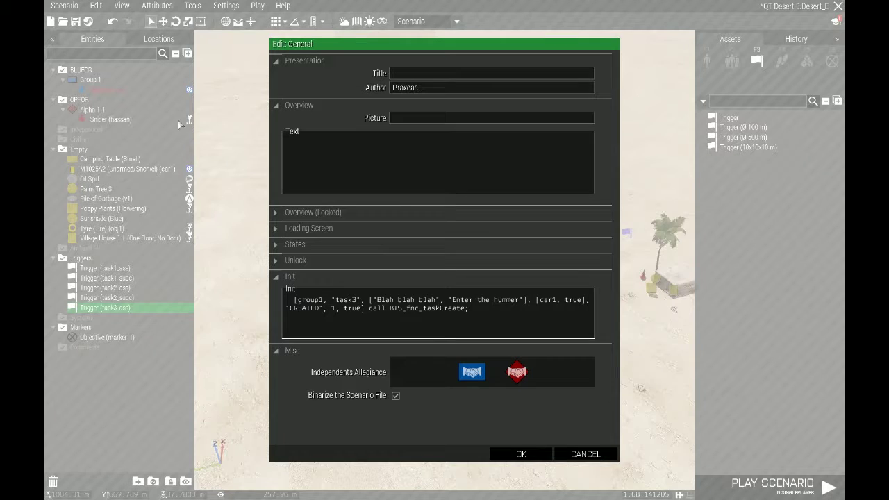
left_click_drag(290, 303, 497, 330)
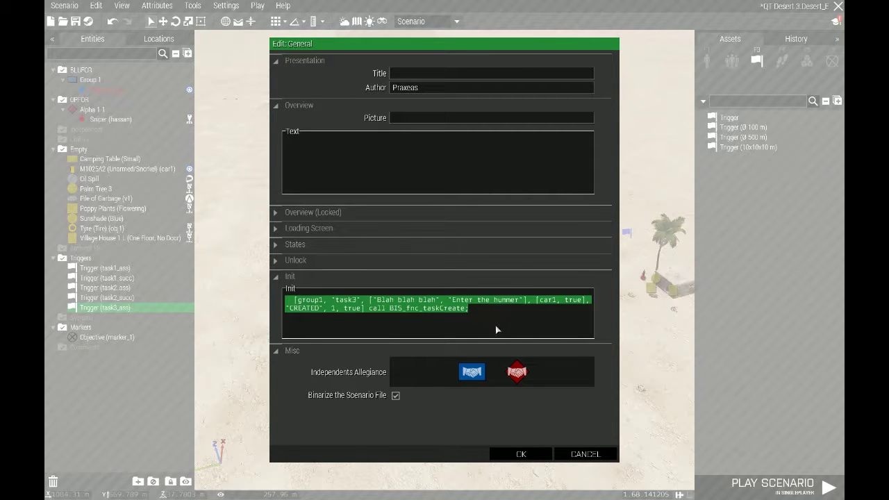
key("ctrl+x")
left_click(523, 452)
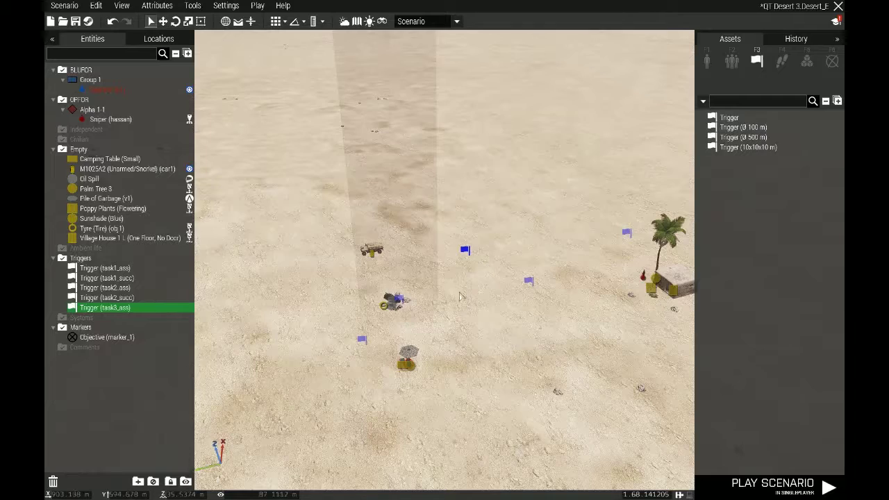
Paste the task3 creation call into the task3_ass trigger's On Activation code, change its state to "ASSIGNED", and save the attributes.
double_click(466, 251)
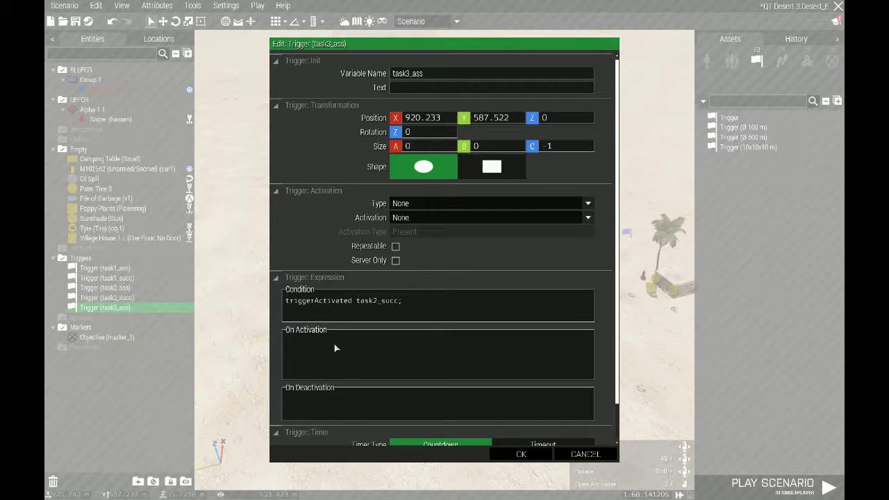
key("ctrl+v")
double_click(296, 345)
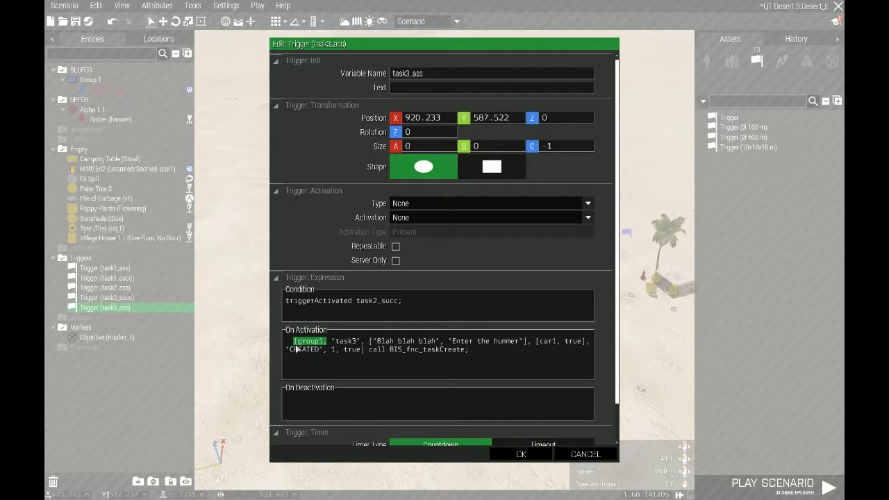
left_click(296, 348)
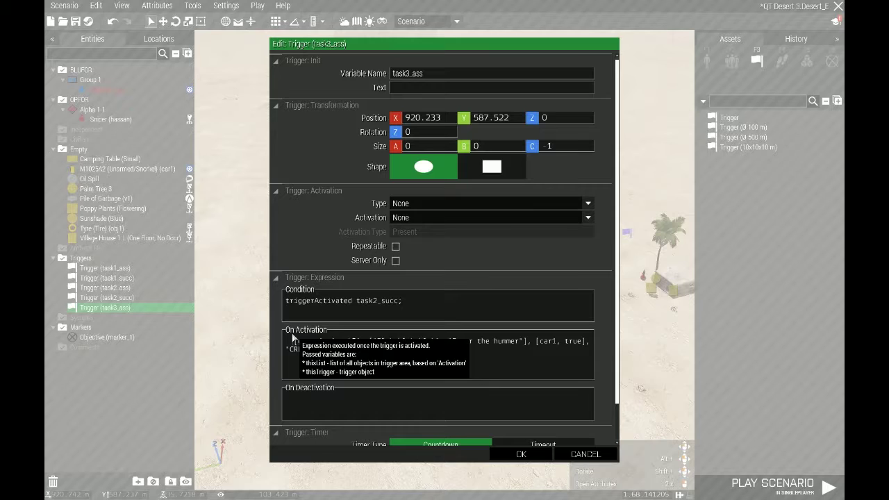
double_click(298, 351)
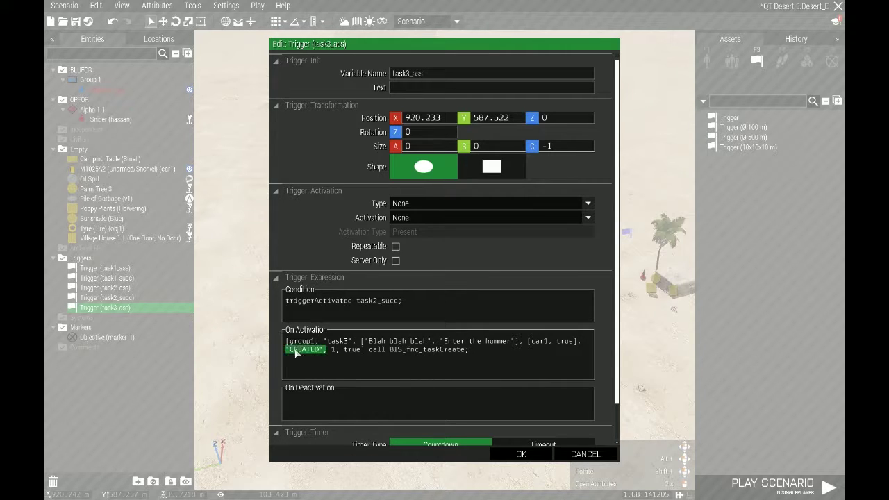
left_click(292, 354)
left_click_drag(314, 352, 322, 354)
type("ASSIGNED")
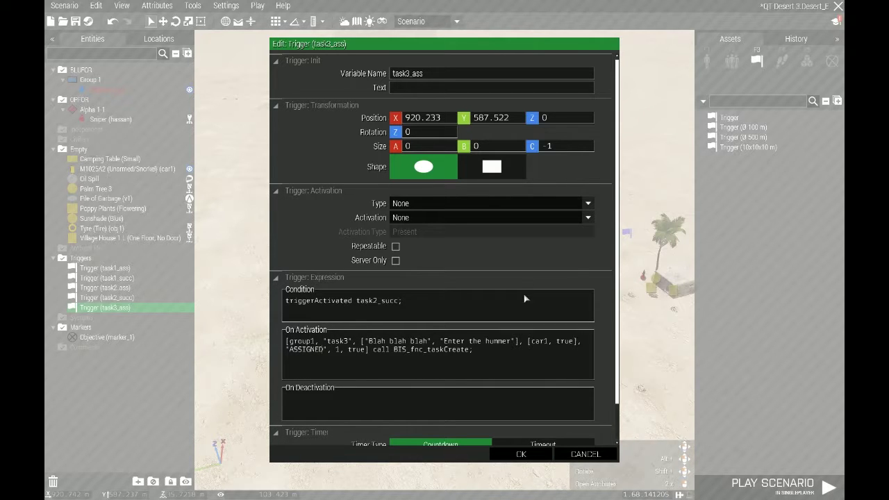
scroll(552, 394, "down", 1)
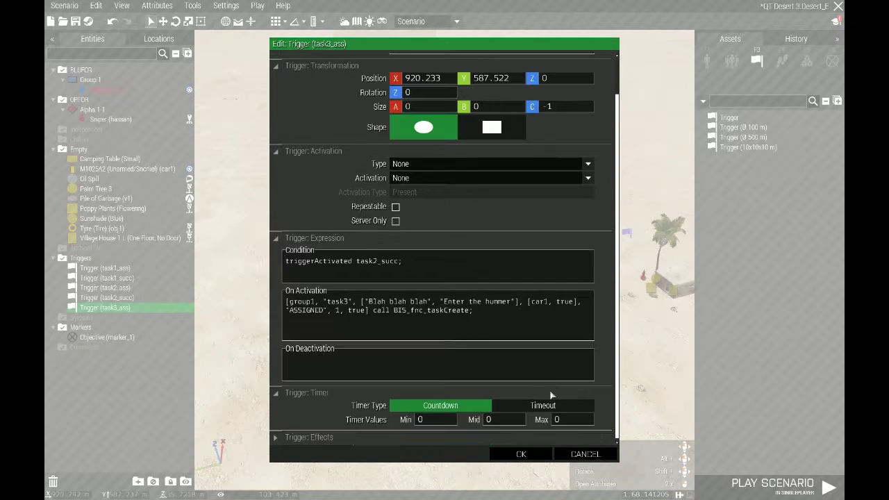
left_click(522, 454)
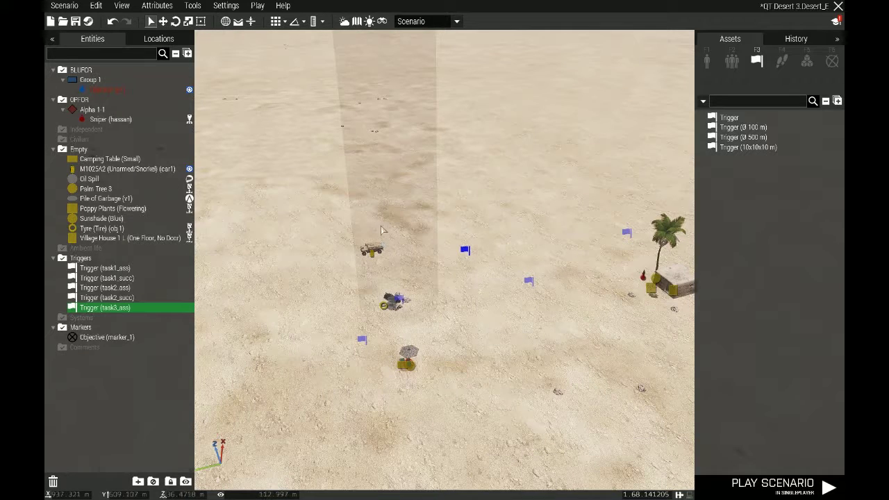
Add a trigger named task3_succ on the far side of the hummer with the condition p1 in car1;.
left_click(729, 118)
left_click(312, 230)
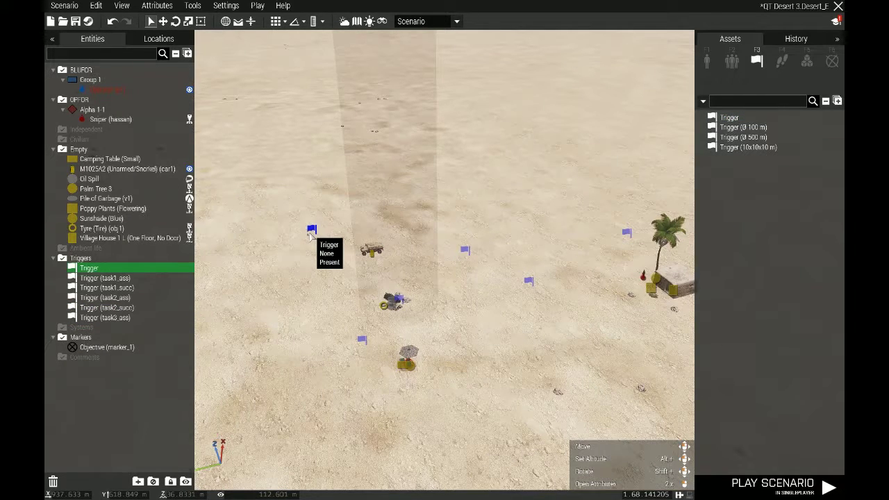
double_click(312, 231)
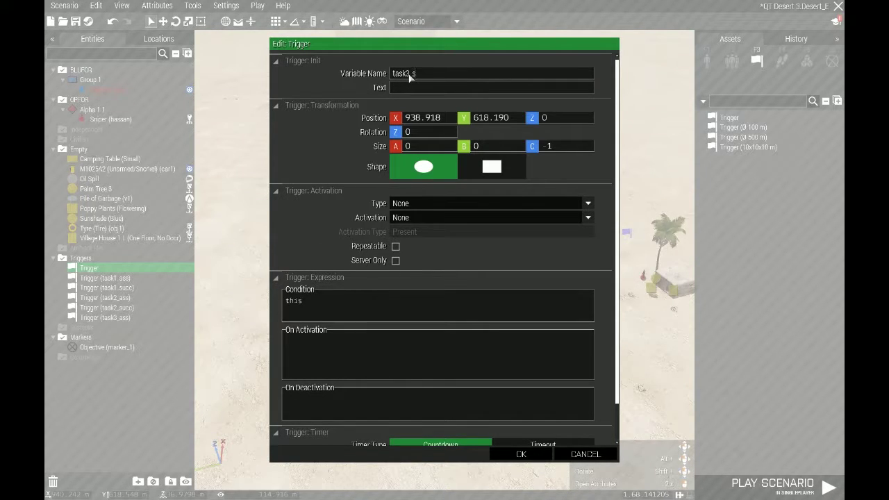
left_click(432, 316)
type("p1")
type(" in car1")
Enter the On Activation code ["task3", "SUCCEEDED"] call BIS_fnc_taskSetState; for the task3_succ trigger and save its attributes.
type("task3")
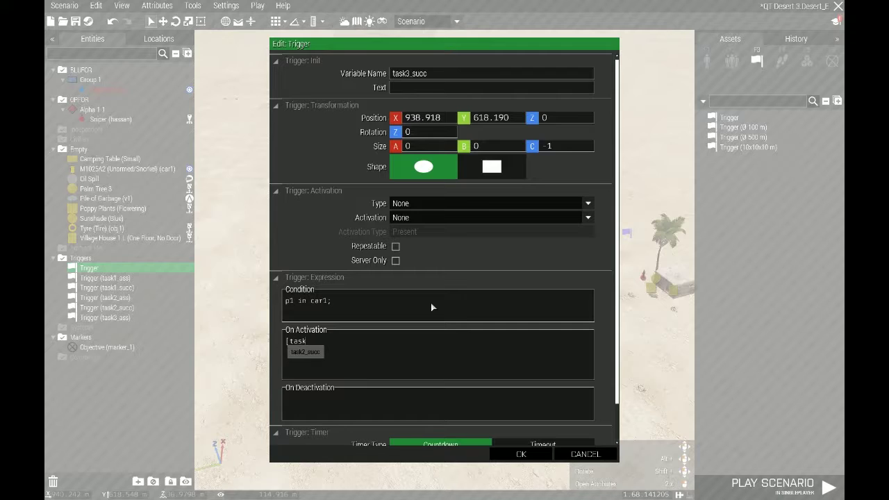
key("BackSpace")
key("BackSpace")
key("BackSpace")
key("BackSpace")
key("BackSpace")
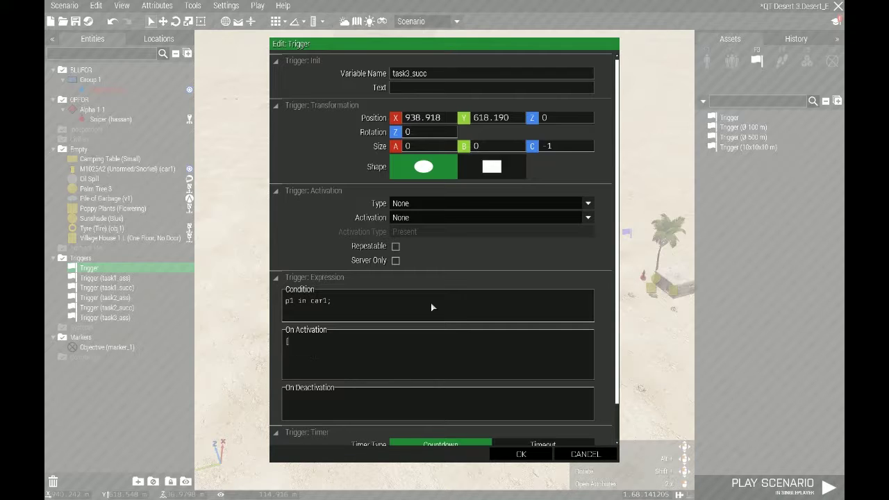
type("\"")
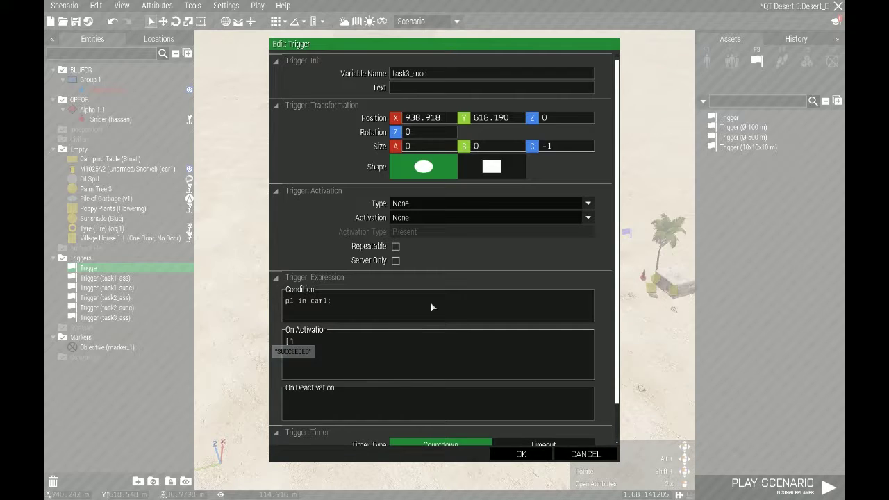
type("task3")
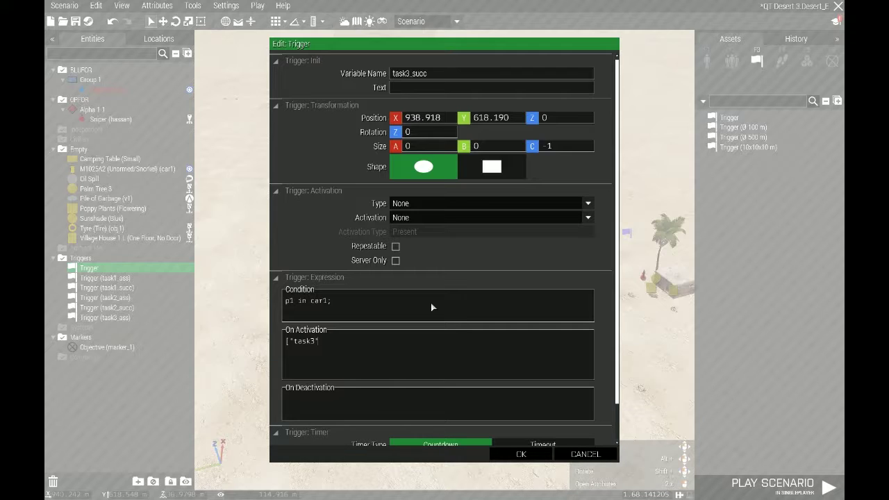
type("\", \"SUCCEEDED\"] call BIS_")
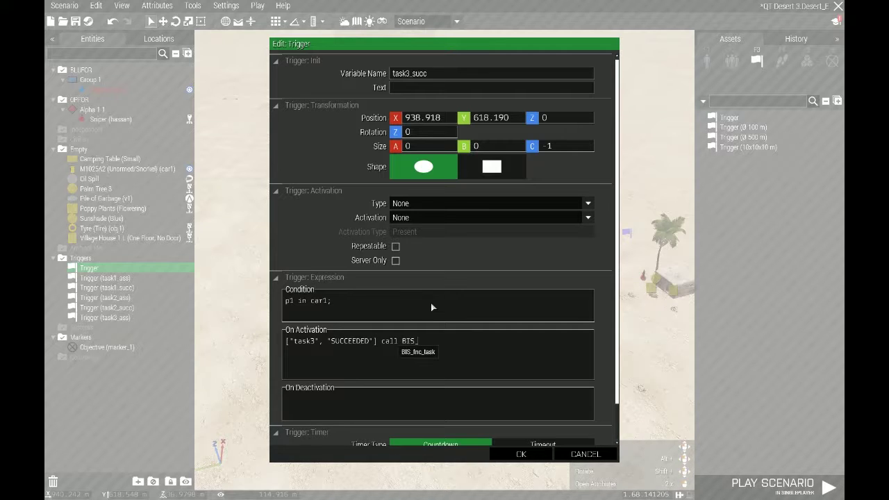
type("fnc_task")
key("Tab")
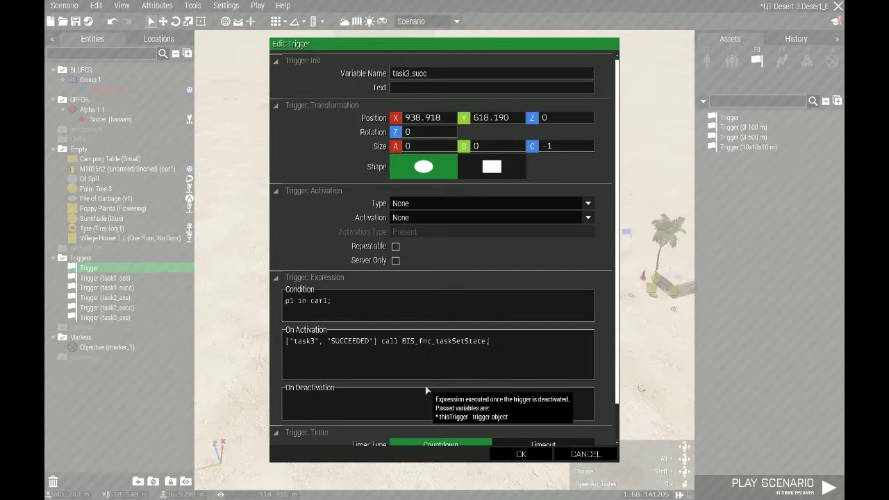
scroll(574, 363, "down", 1)
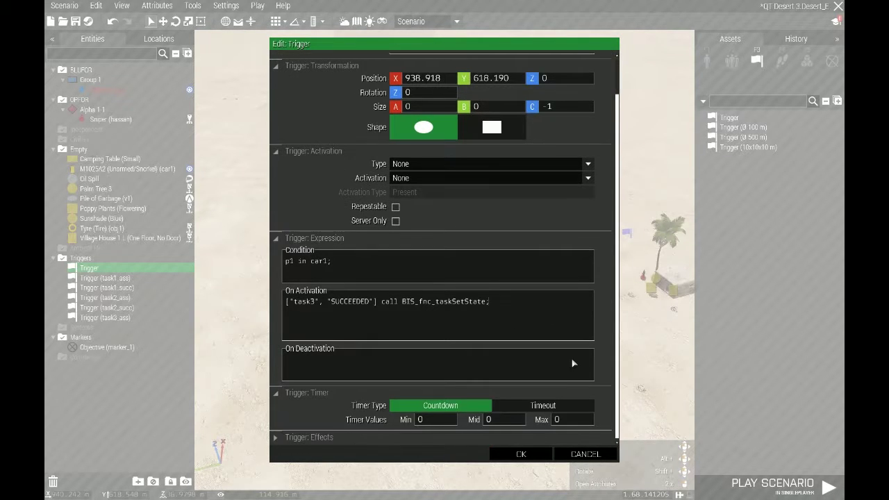
left_click(521, 453)
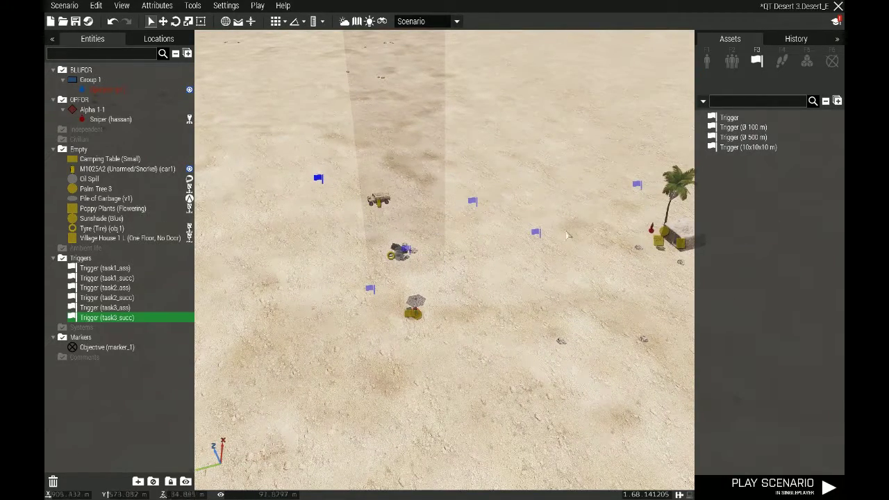
Spread out the task2_ass, task3_ass, task3_succ and task1_ass triggers by moving each slightly away from the objects at the centre.
left_click(536, 233)
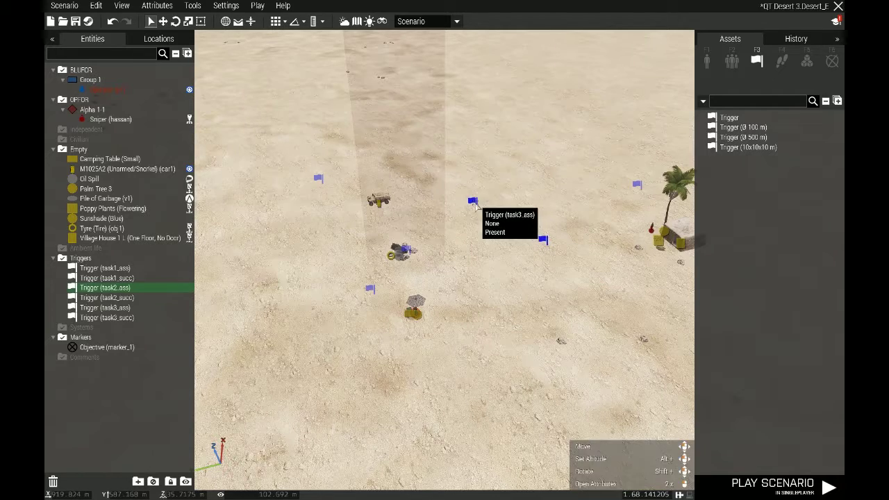
left_click_drag(472, 200, 468, 185)
left_click_drag(316, 175, 307, 168)
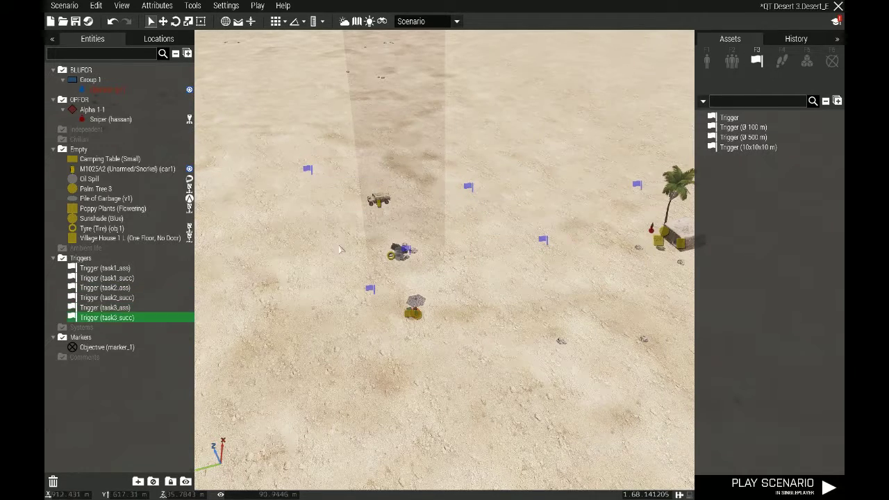
mouse_move(370, 289)
left_mouse_down()
mouse_move(354, 301)
mouse_move(361, 303)
left_mouse_up()
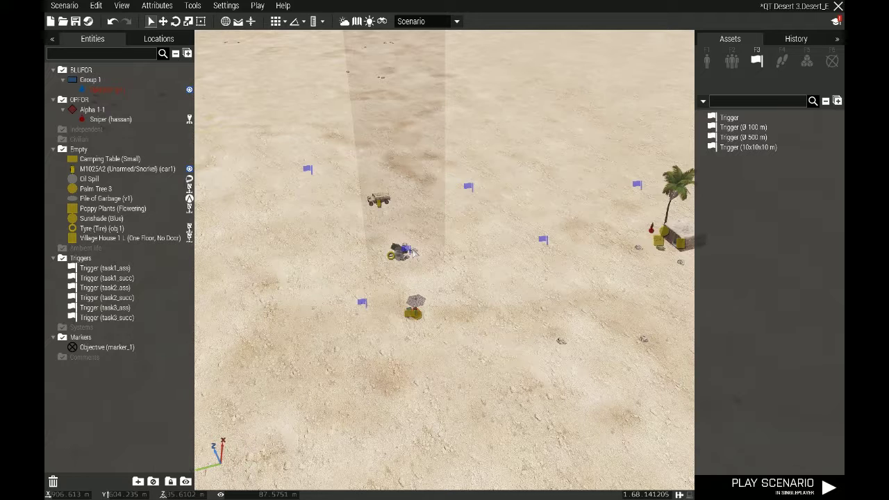
Play the scenario, walk to the garbage pile and aim at the sniper by the palm tree to test the first two tasks.
left_click(775, 484)
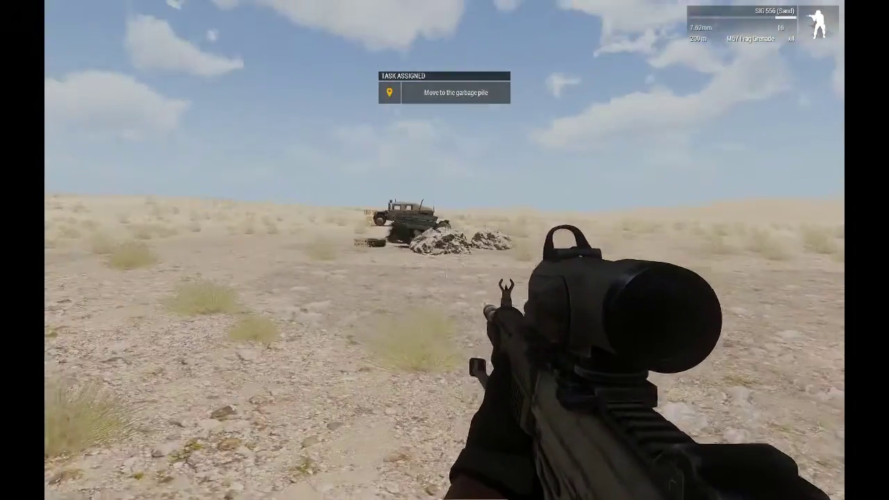
key("w")
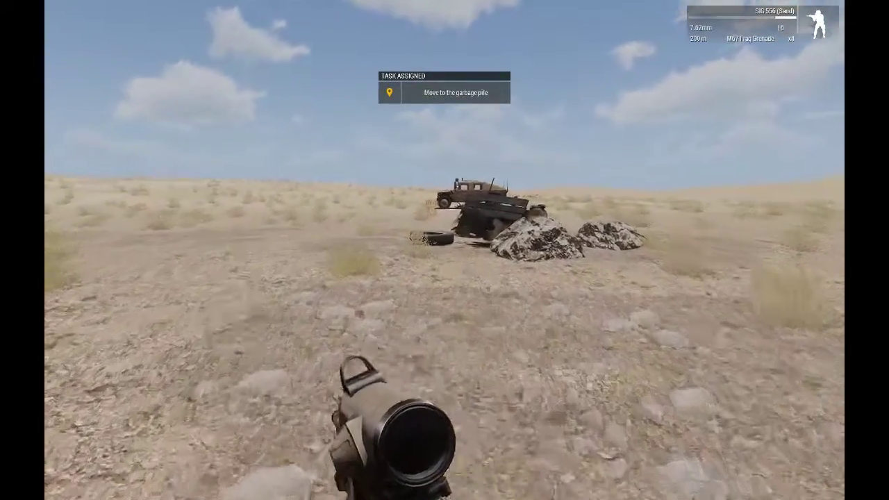
key("w")
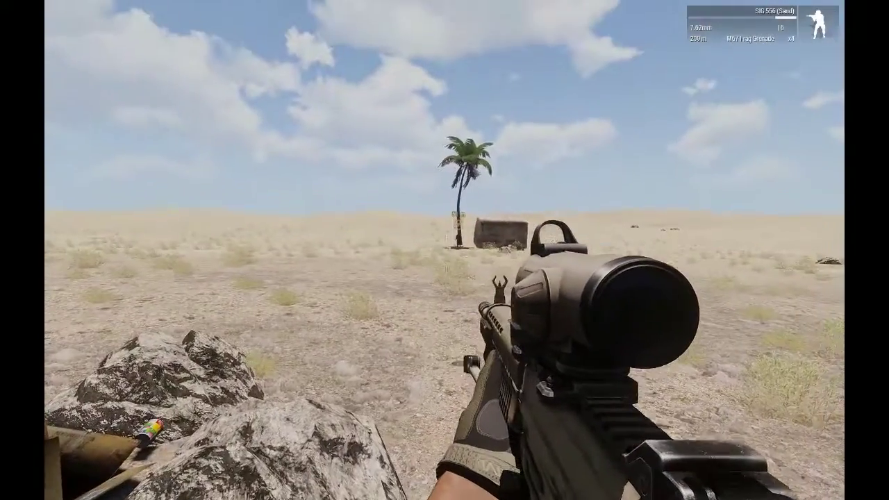
right_click(445, 250)
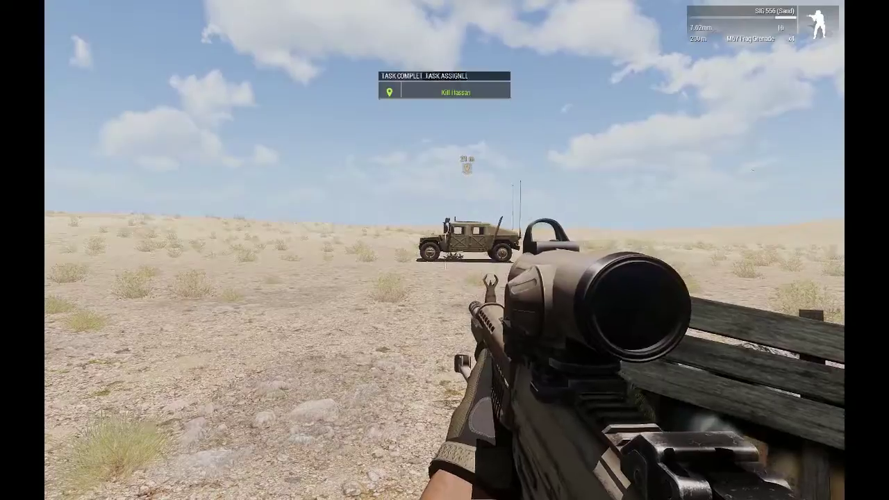
Walk to the hummer and get in as driver to test the third task, and return to the editor.
key("w")
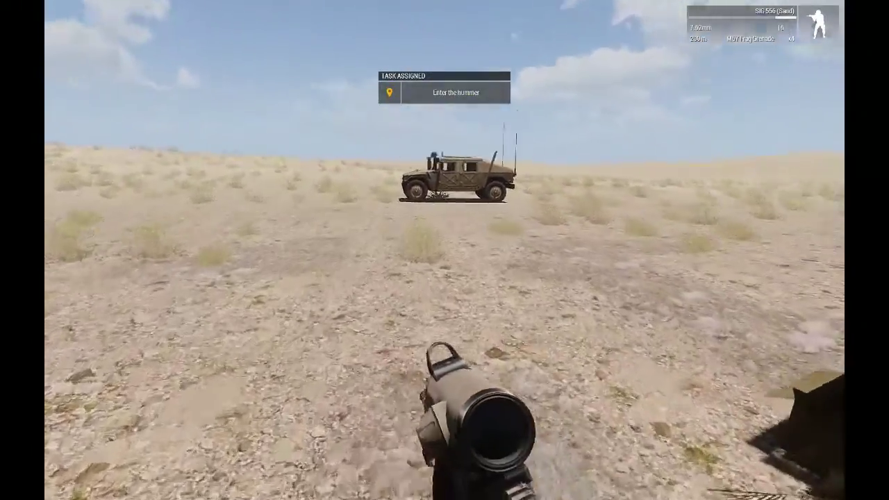
key("w")
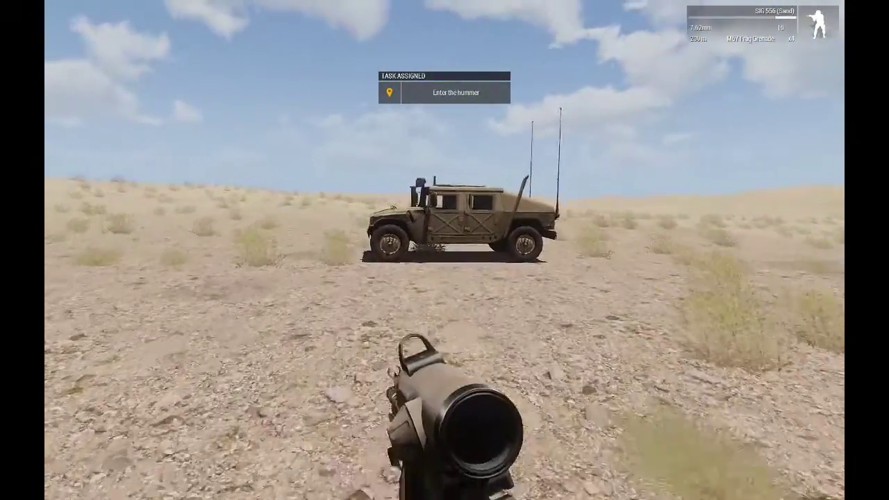
key("w")
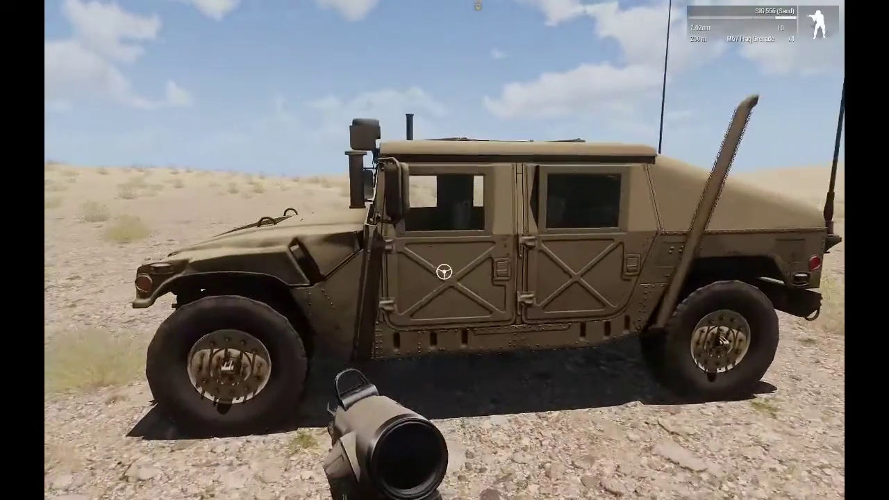
key("space")
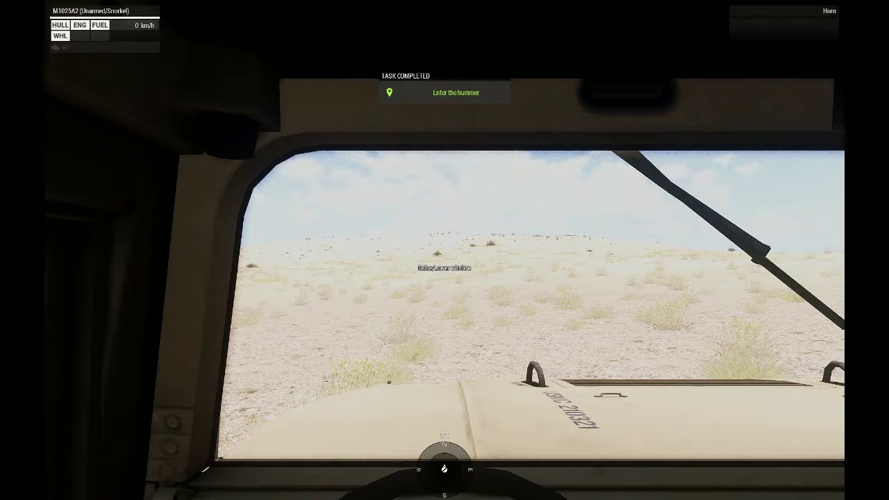
key("Escape")
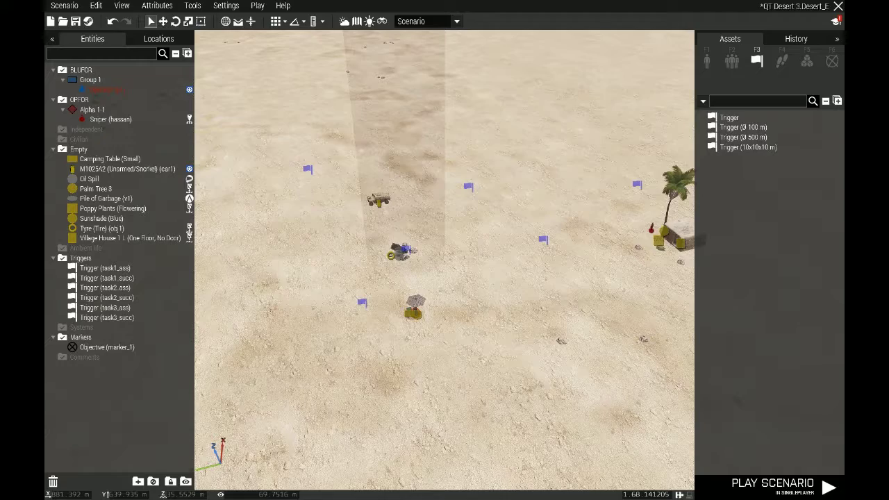
Cut the task2 creation call out of the task2_ass trigger's On Activation code and save its attributes.
right_click_drag(445, 250, 576, 228)
mouse_move(484, 304)
right_mouse_down()
mouse_move(433, 307)
mouse_move(476, 307)
right_mouse_up()
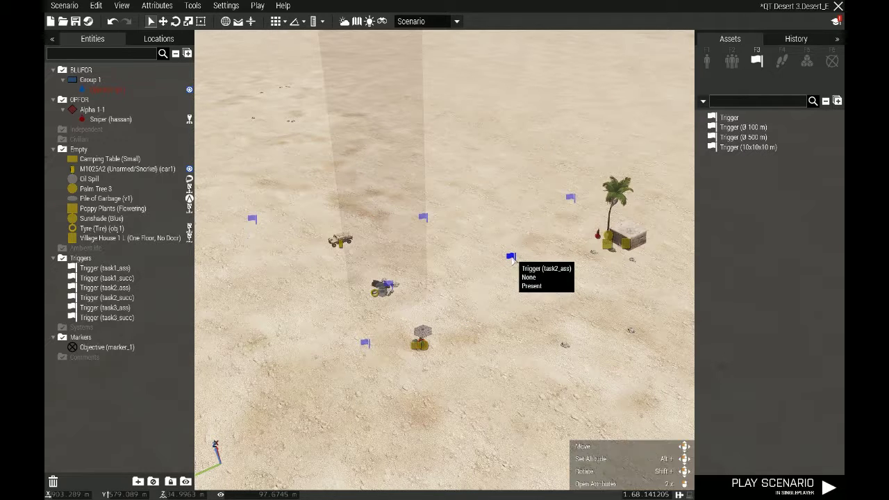
double_click(512, 258)
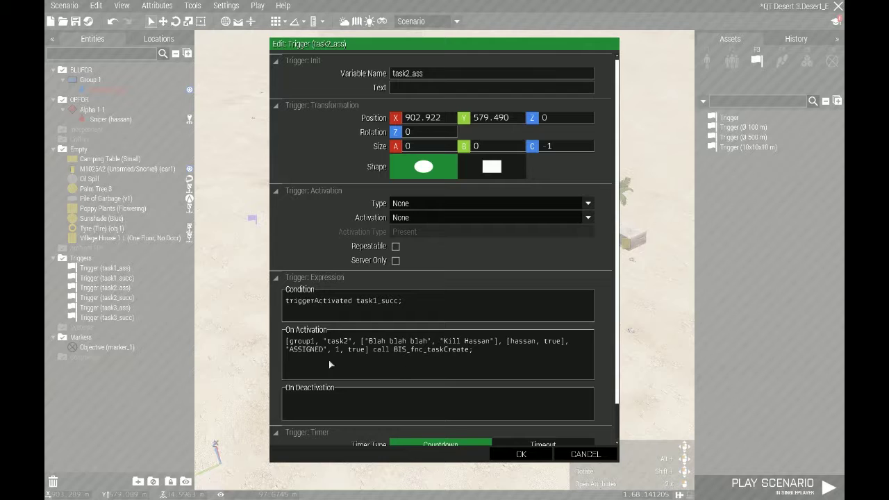
left_click_drag(290, 345, 526, 369)
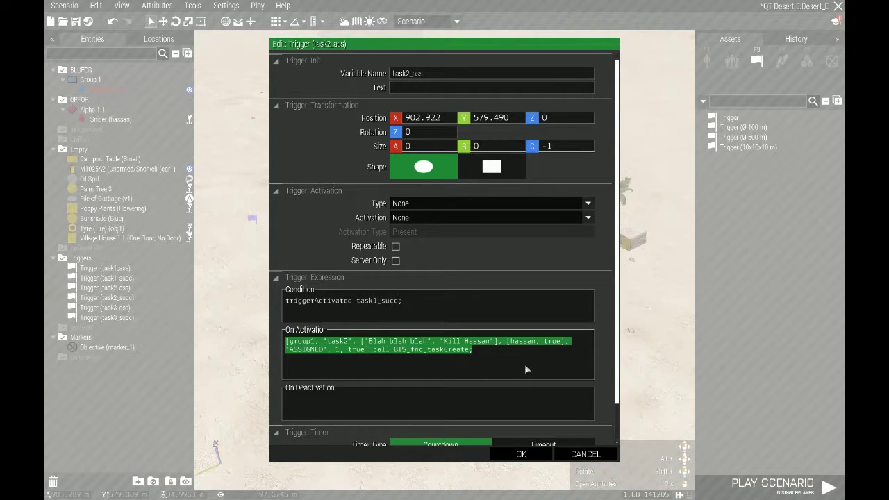
key("ctrl+x")
left_click(521, 454)
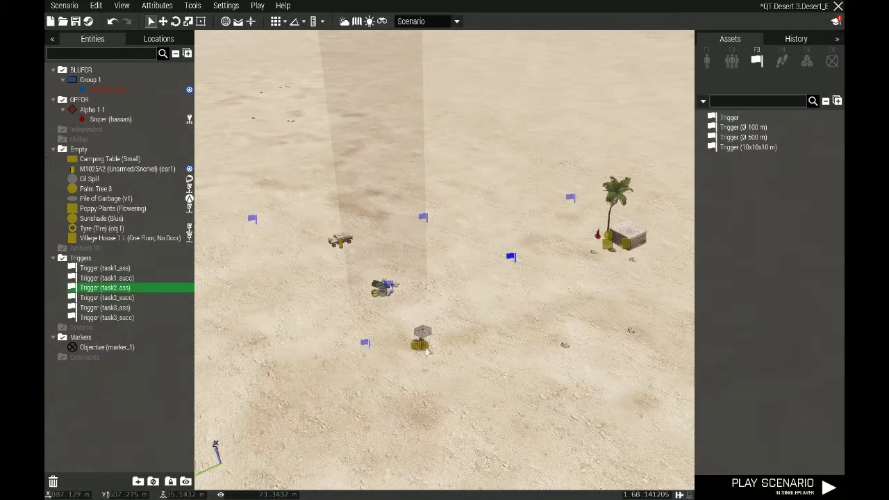
Append the task2 creation call to the task1_succ trigger's On Activation code, save it, and delete the task2_ass trigger.
double_click(389, 285)
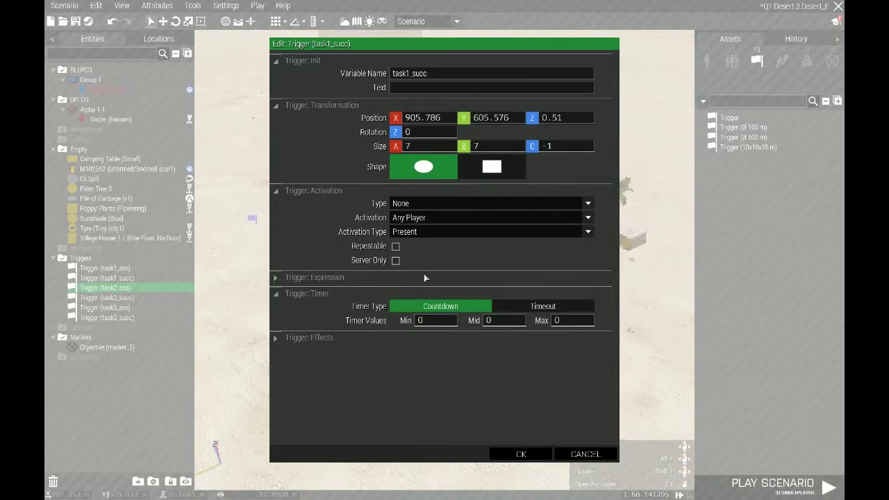
left_click(323, 277)
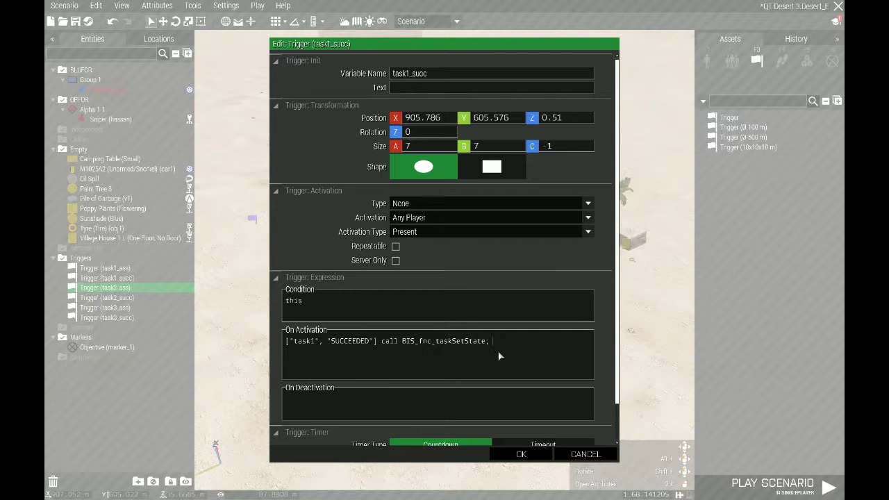
key("ctrl+v")
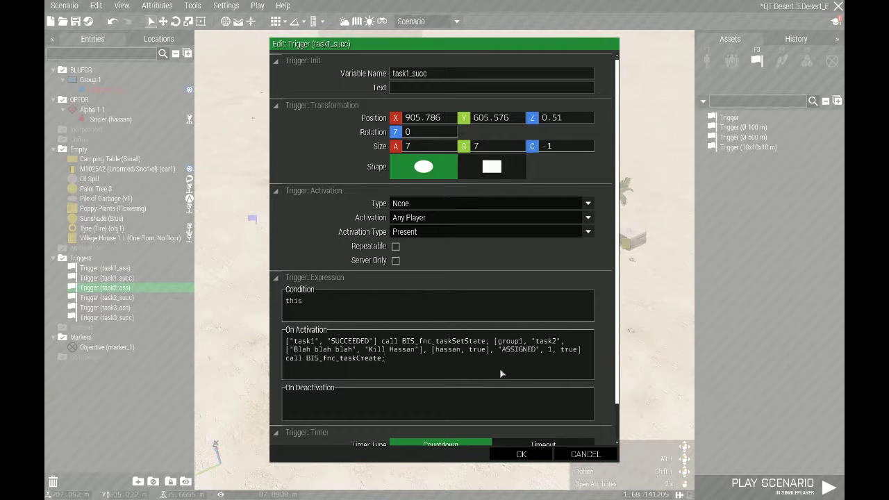
left_click(523, 456)
key("Delete")
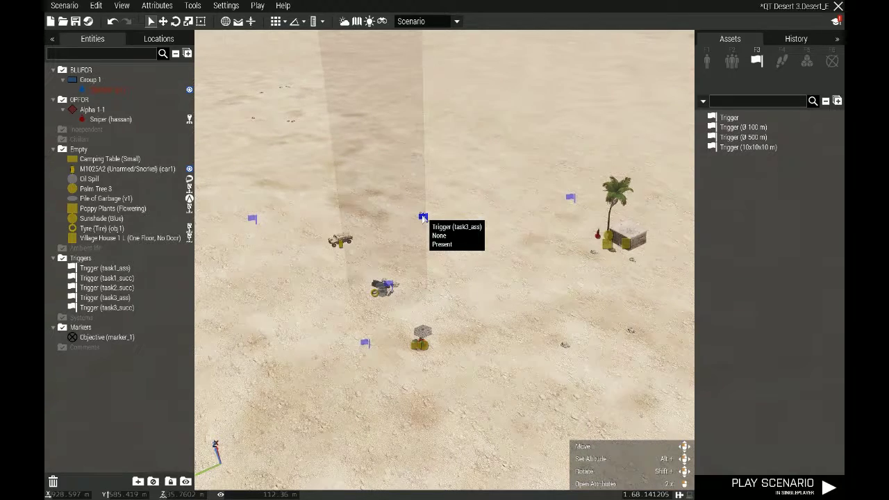
Cut the task3 creation call out of the task3_ass trigger's On Activation code and save its attributes.
double_click(423, 218)
left_click(308, 229)
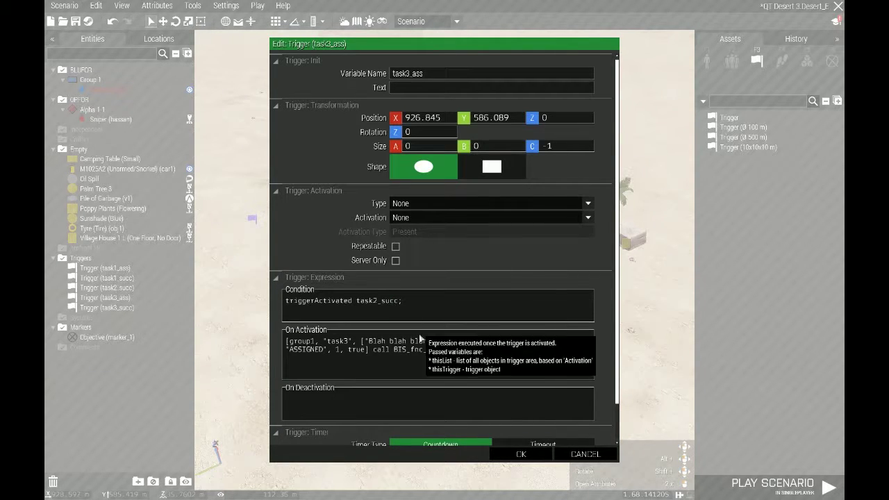
left_click_drag(285, 342, 488, 362)
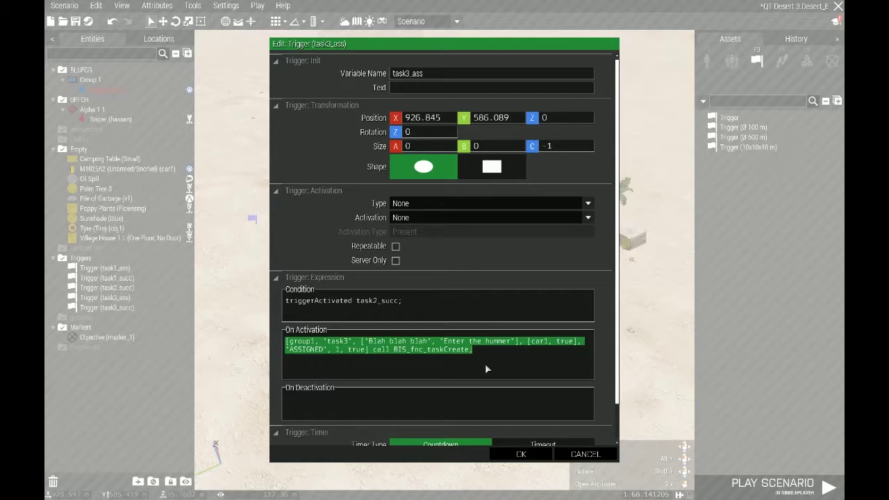
key("BackSpace")
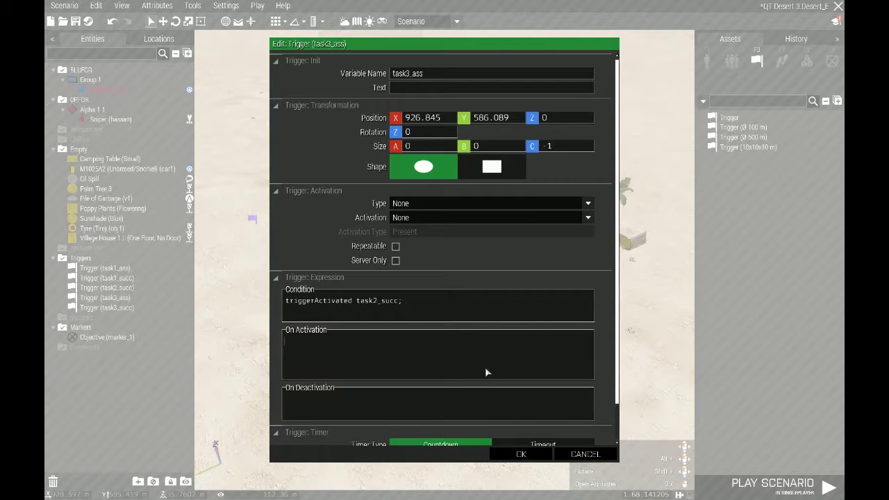
left_click(520, 455)
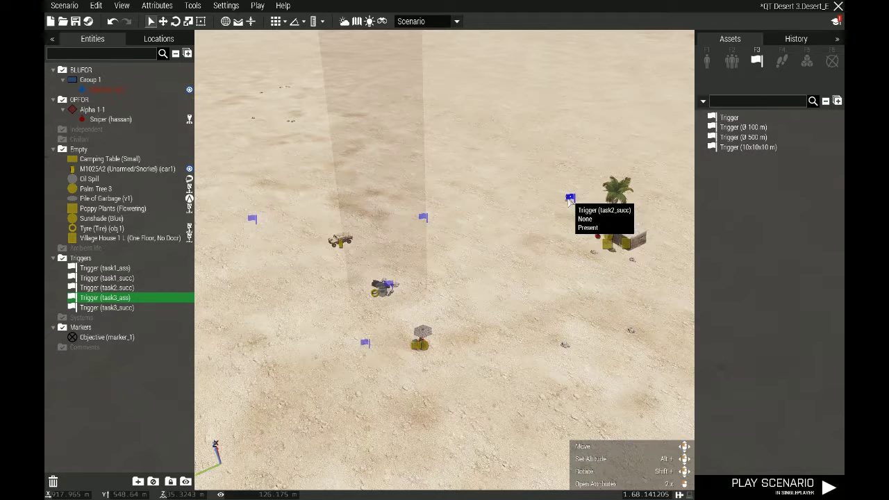
Append the task3 creation call after the taskSetState call in the task2_succ trigger's On Activation code and save its attributes.
double_click(570, 199)
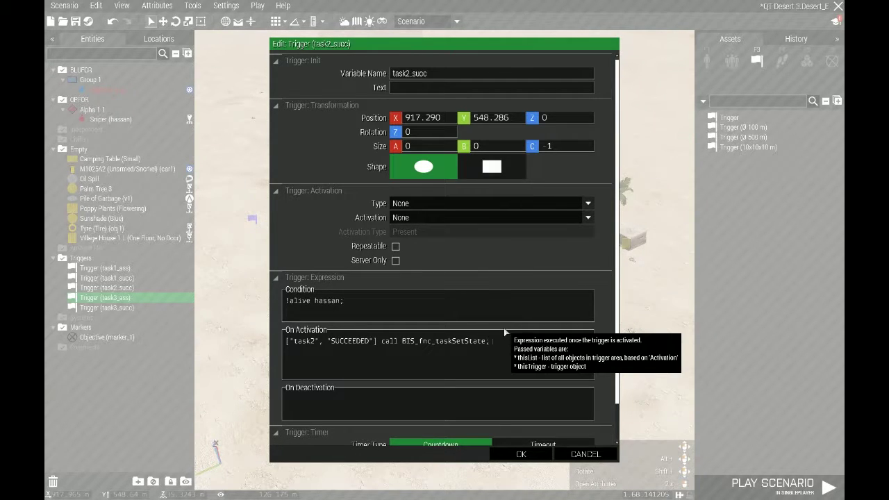
key("ctrl+v")
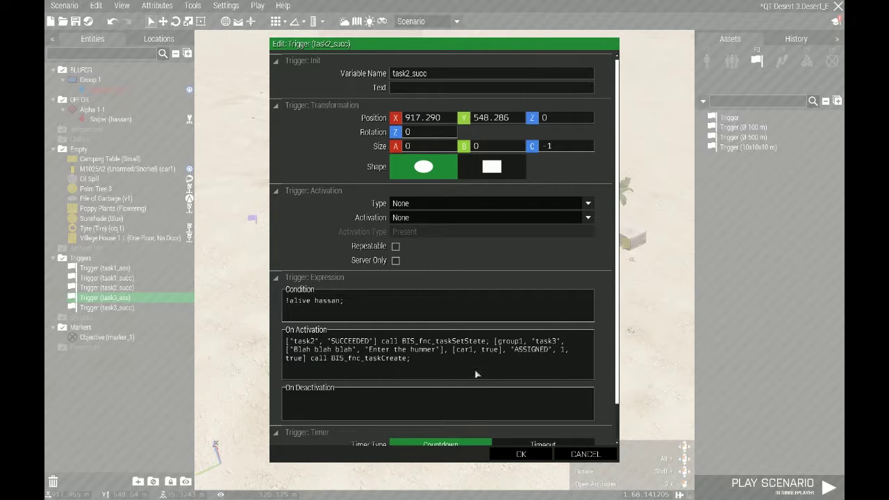
left_click(515, 459)
left_click(457, 232)
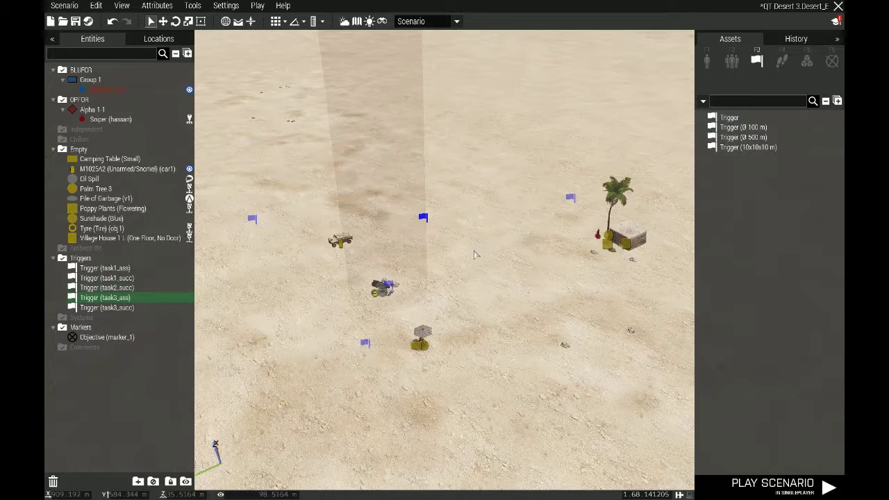
Delete the task3_ass trigger from the scenario.
key("Delete")
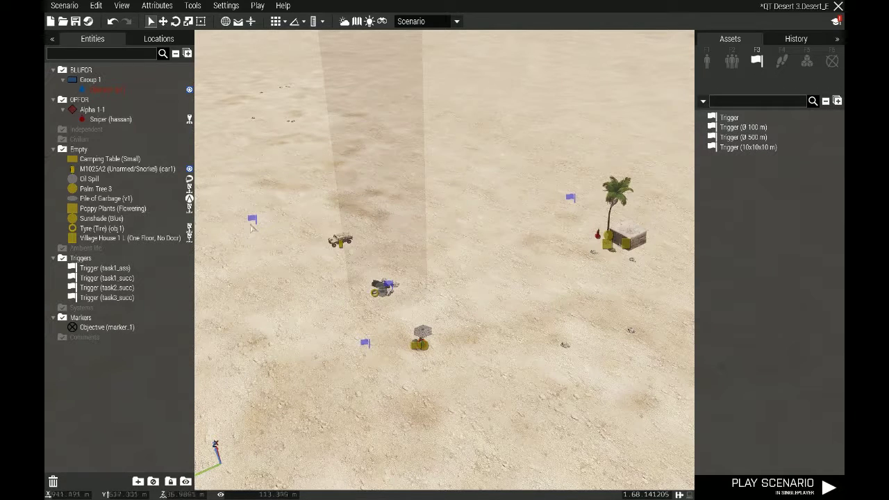
Play the scenario and run to the garbage pile to test the first task's success trigger.
left_click(775, 484)
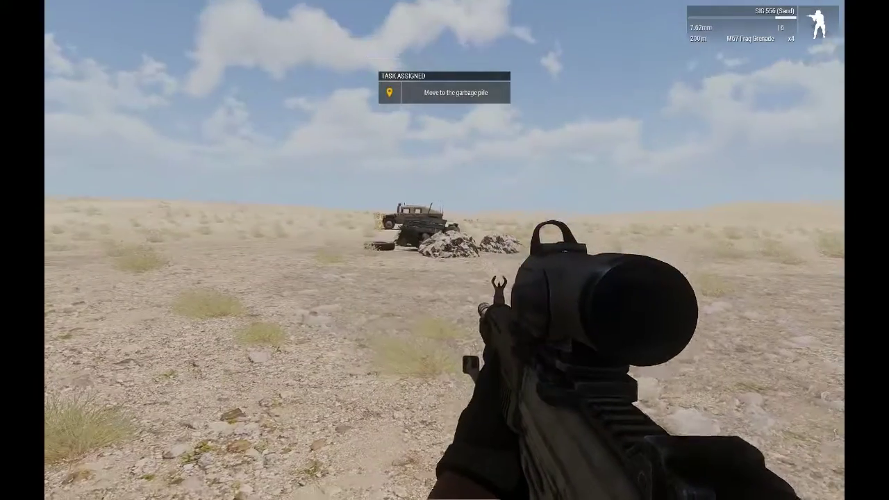
key("shift+w")
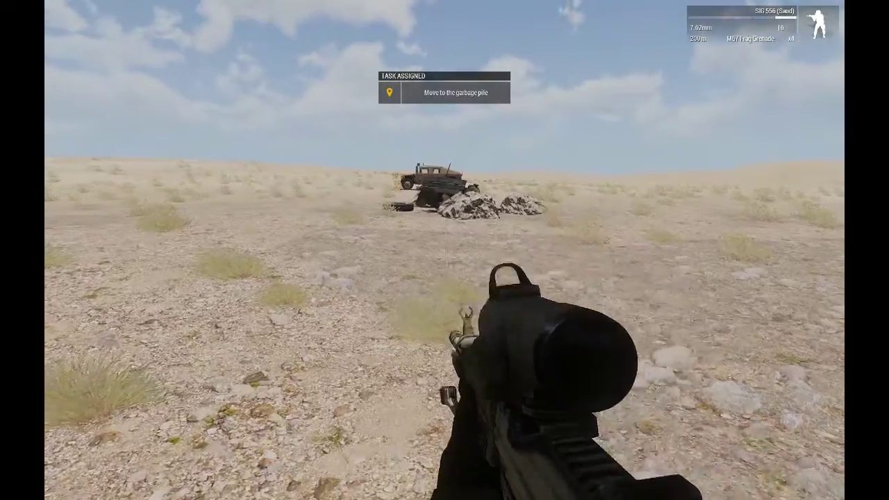
key("w")
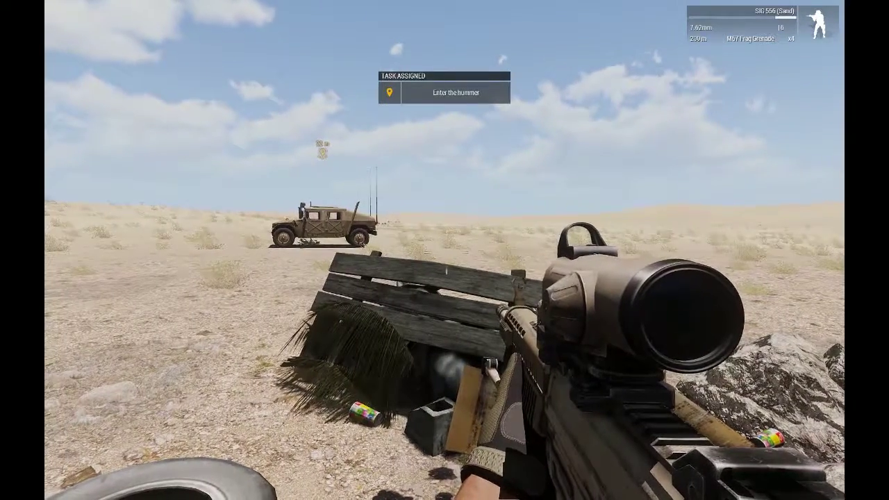
Walk to the hummer and get in to test the second task, ending the playtest by returning to the Eden Editor.
key("w")
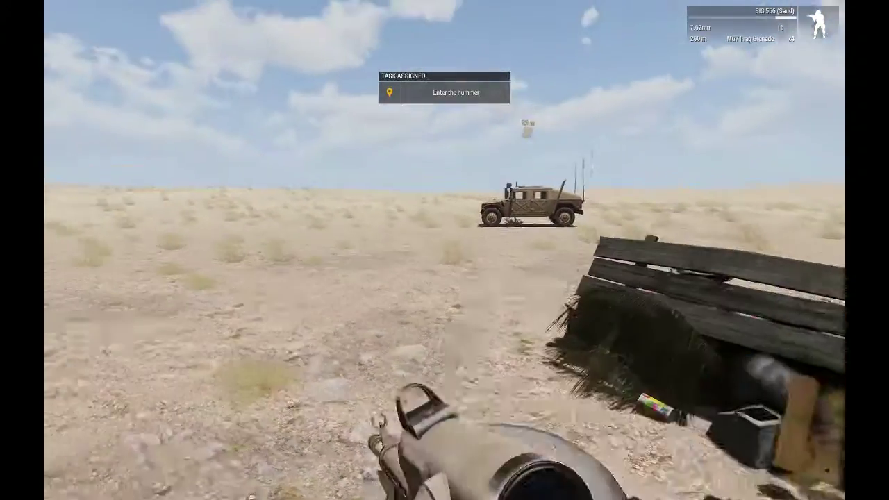
key("w")
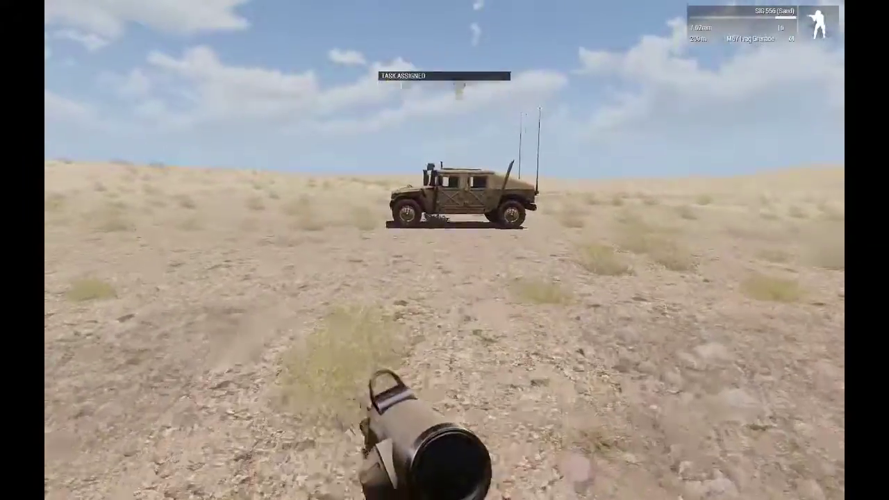
key("w")
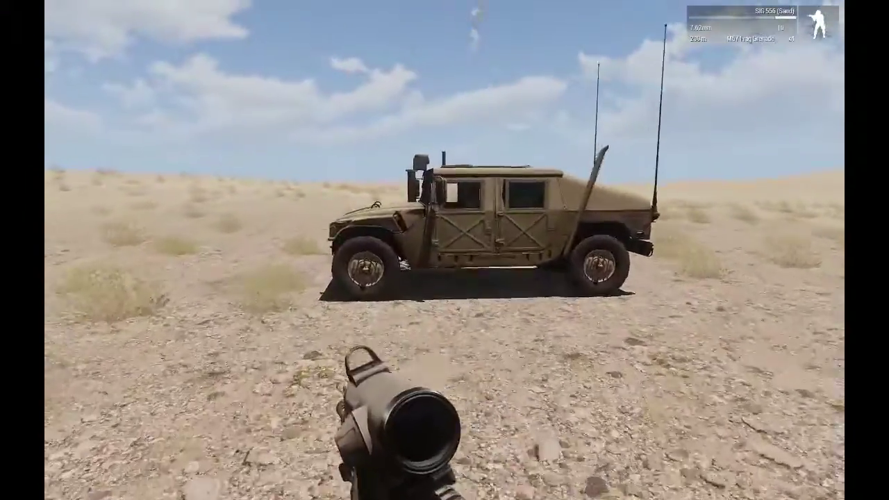
key("space")
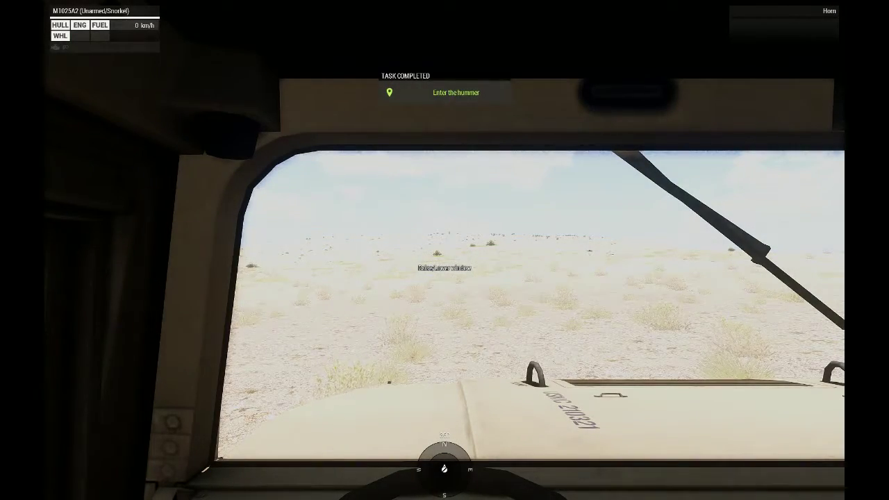
key("Escape")
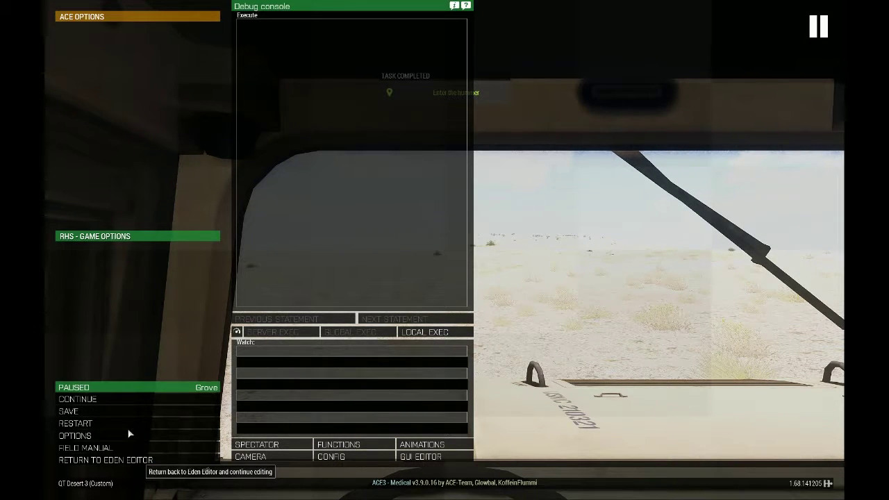
left_click(105, 460)
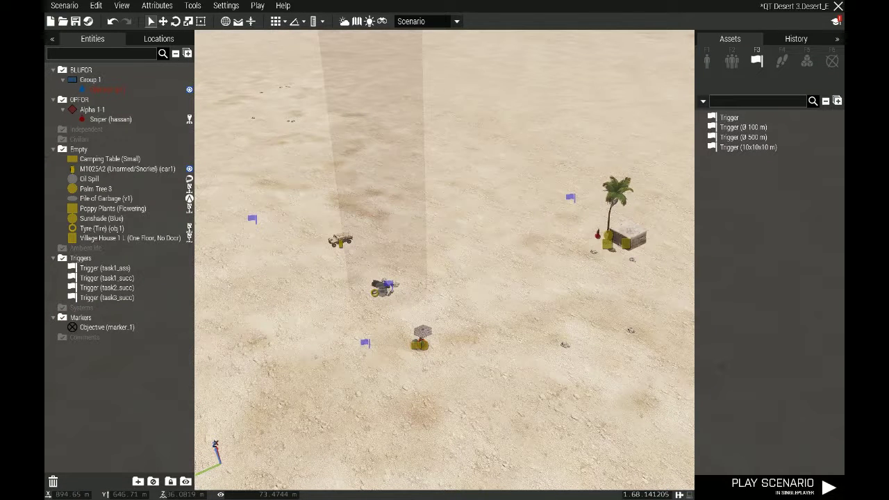